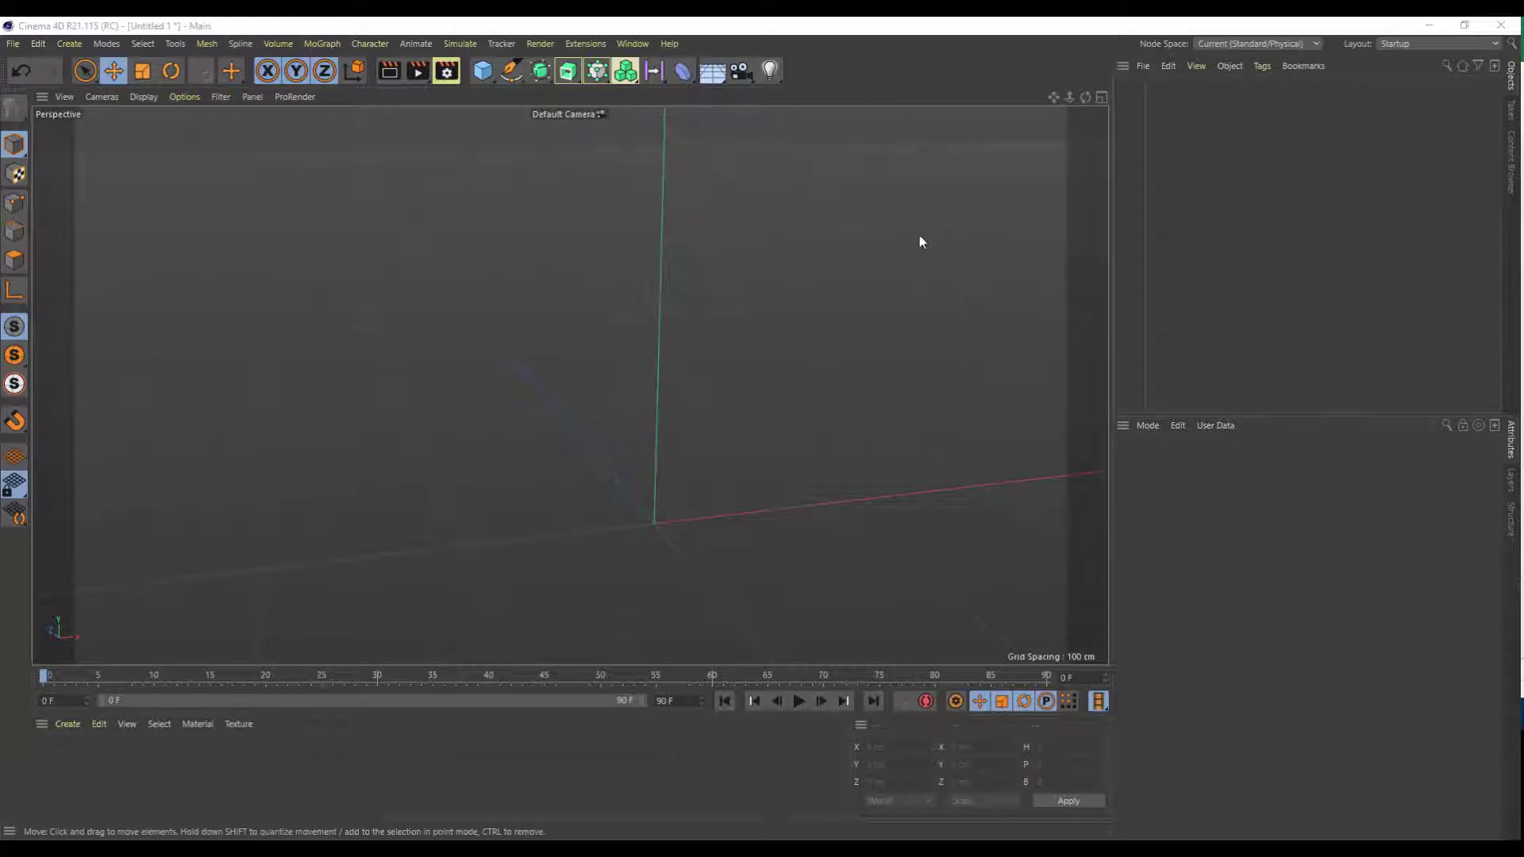
# Add a Figure primitive from the Cube flyout and frame it in the viewport
pyautogui.click(492, 70)
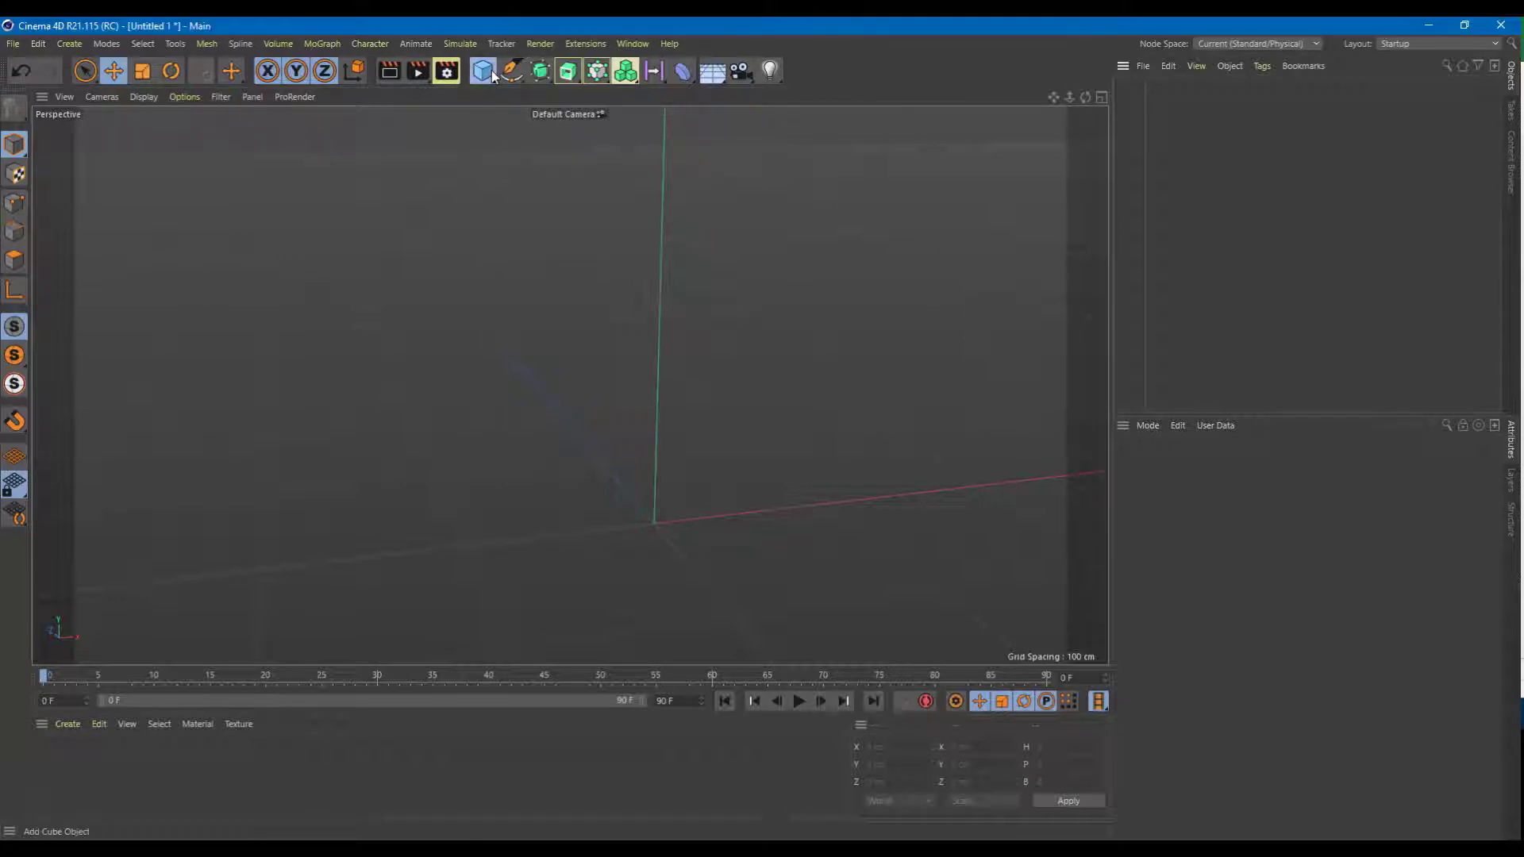
pyautogui.click(726, 184)
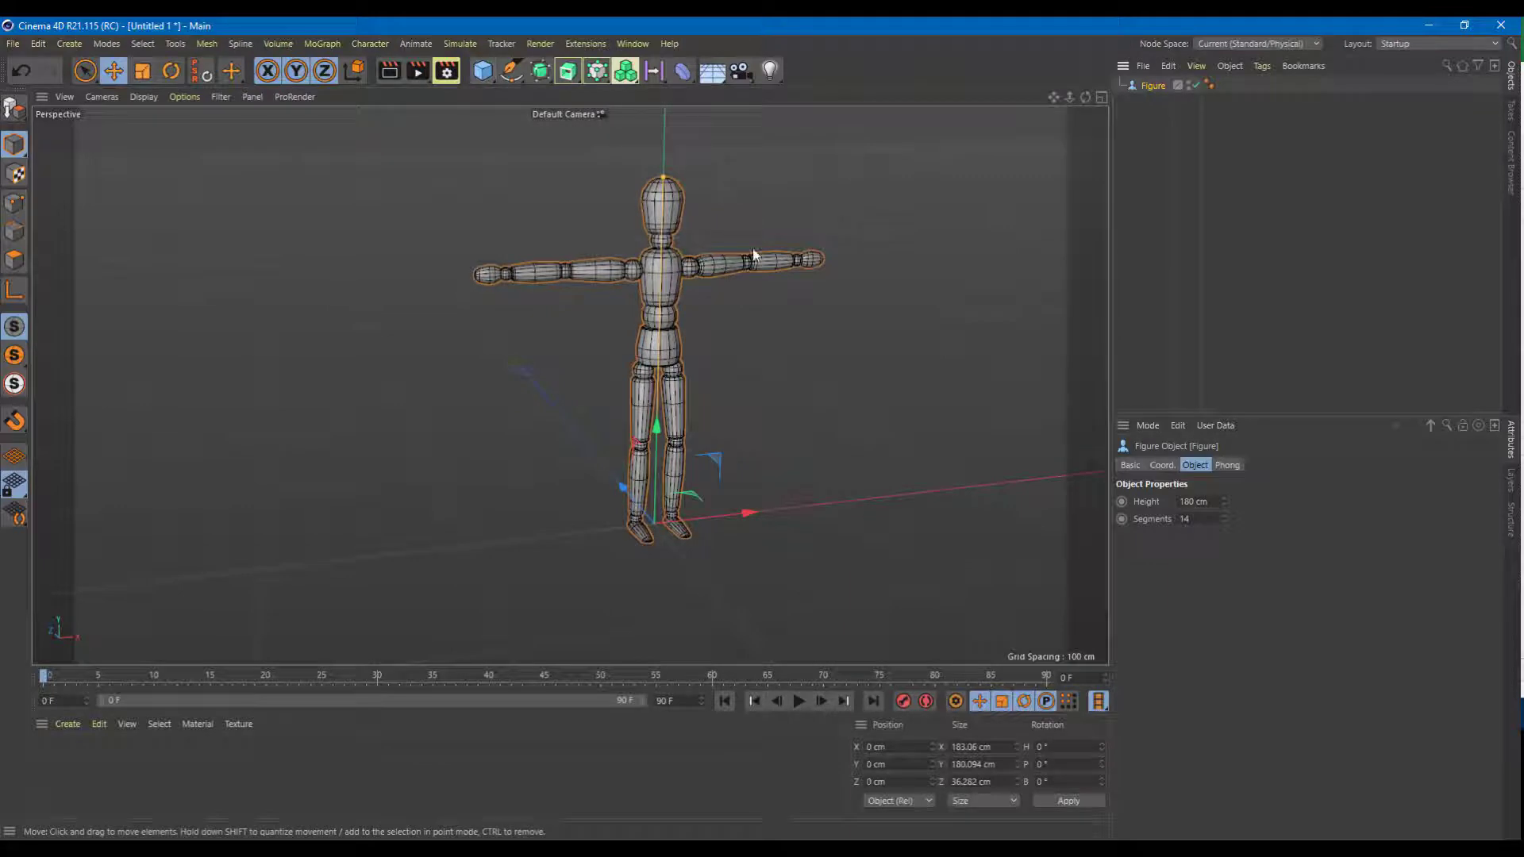
pyautogui.press('h')
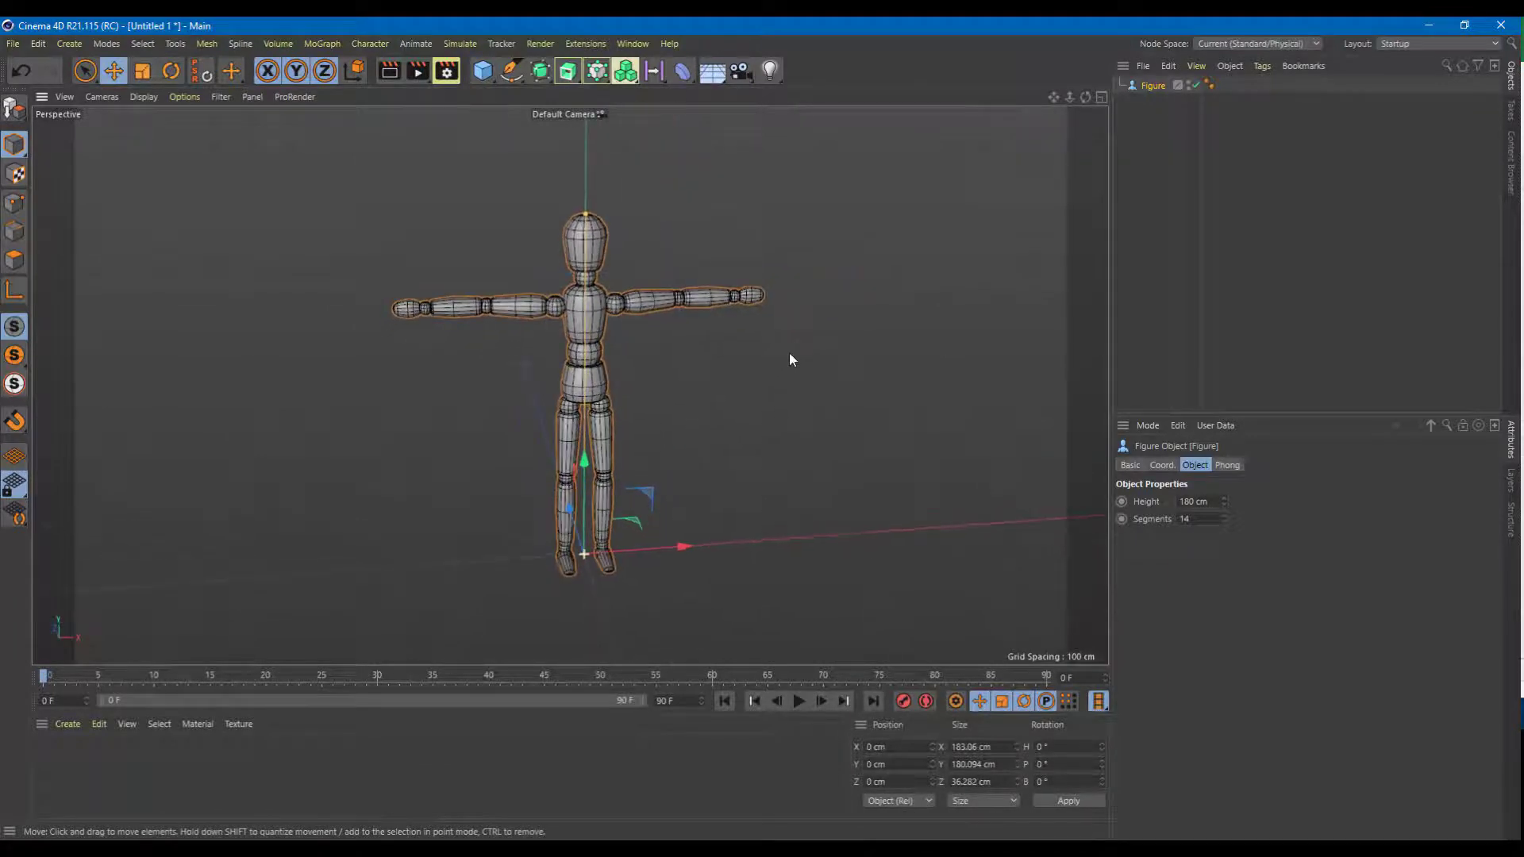
# Add a Twist deformer and parent it under the Figure object
pyautogui.click(682, 71)
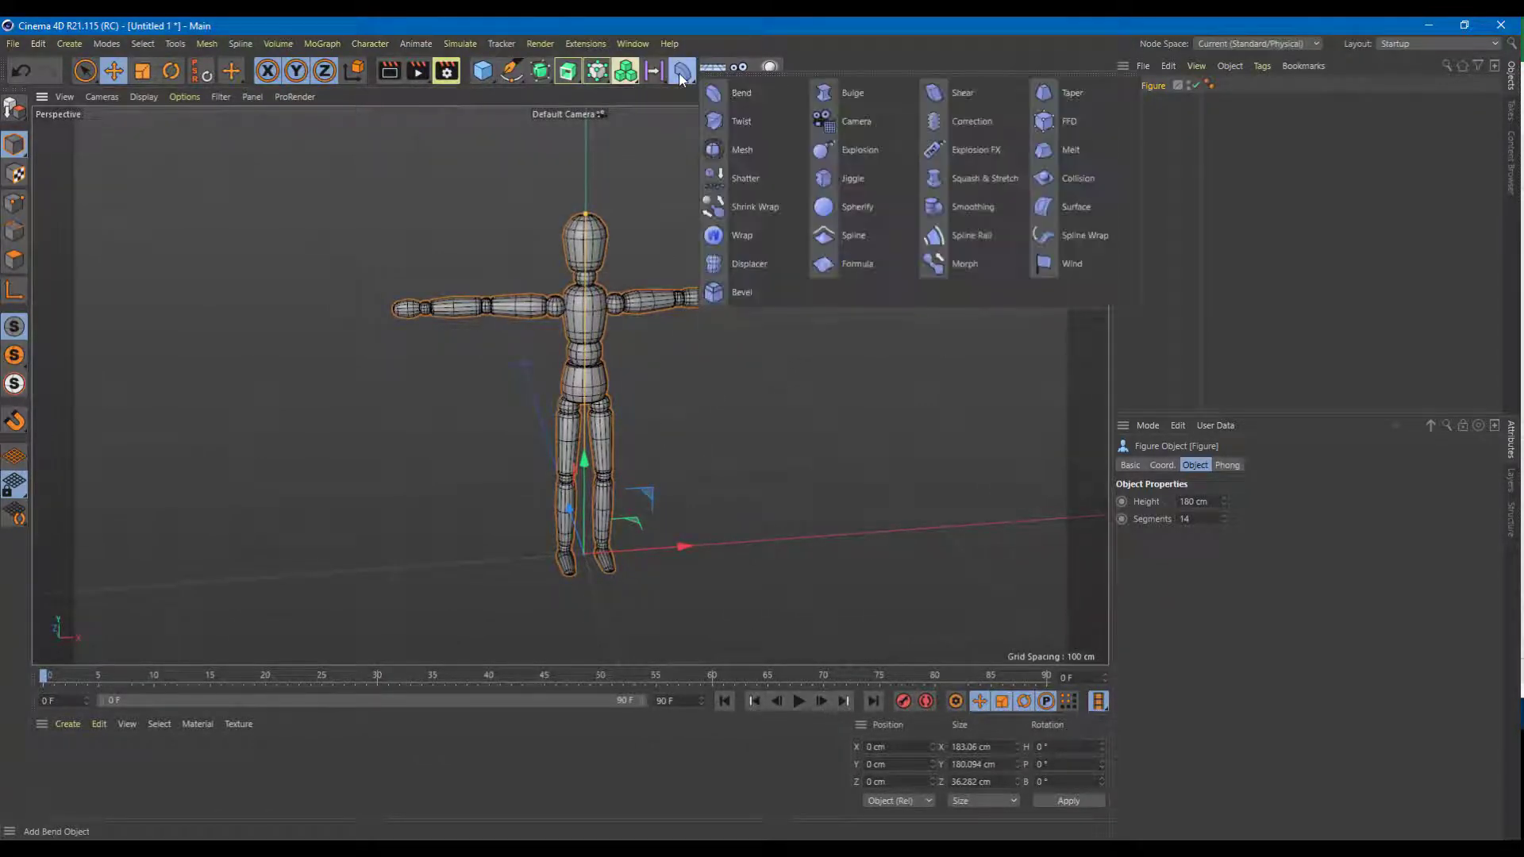
pyautogui.click(735, 124)
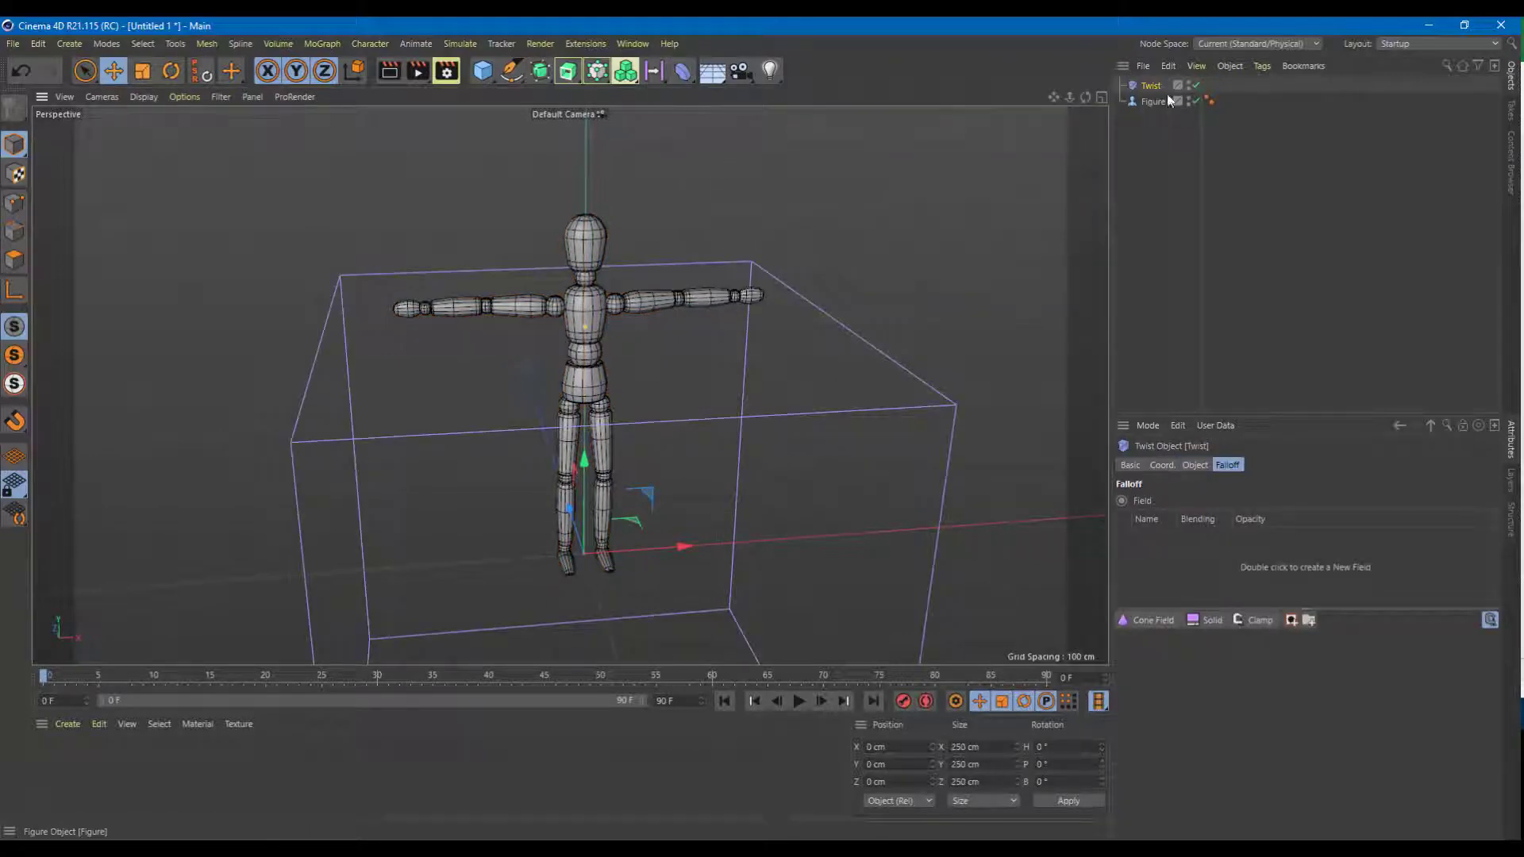
pyautogui.moveTo(1150, 85); pyautogui.dragTo(1156, 103)
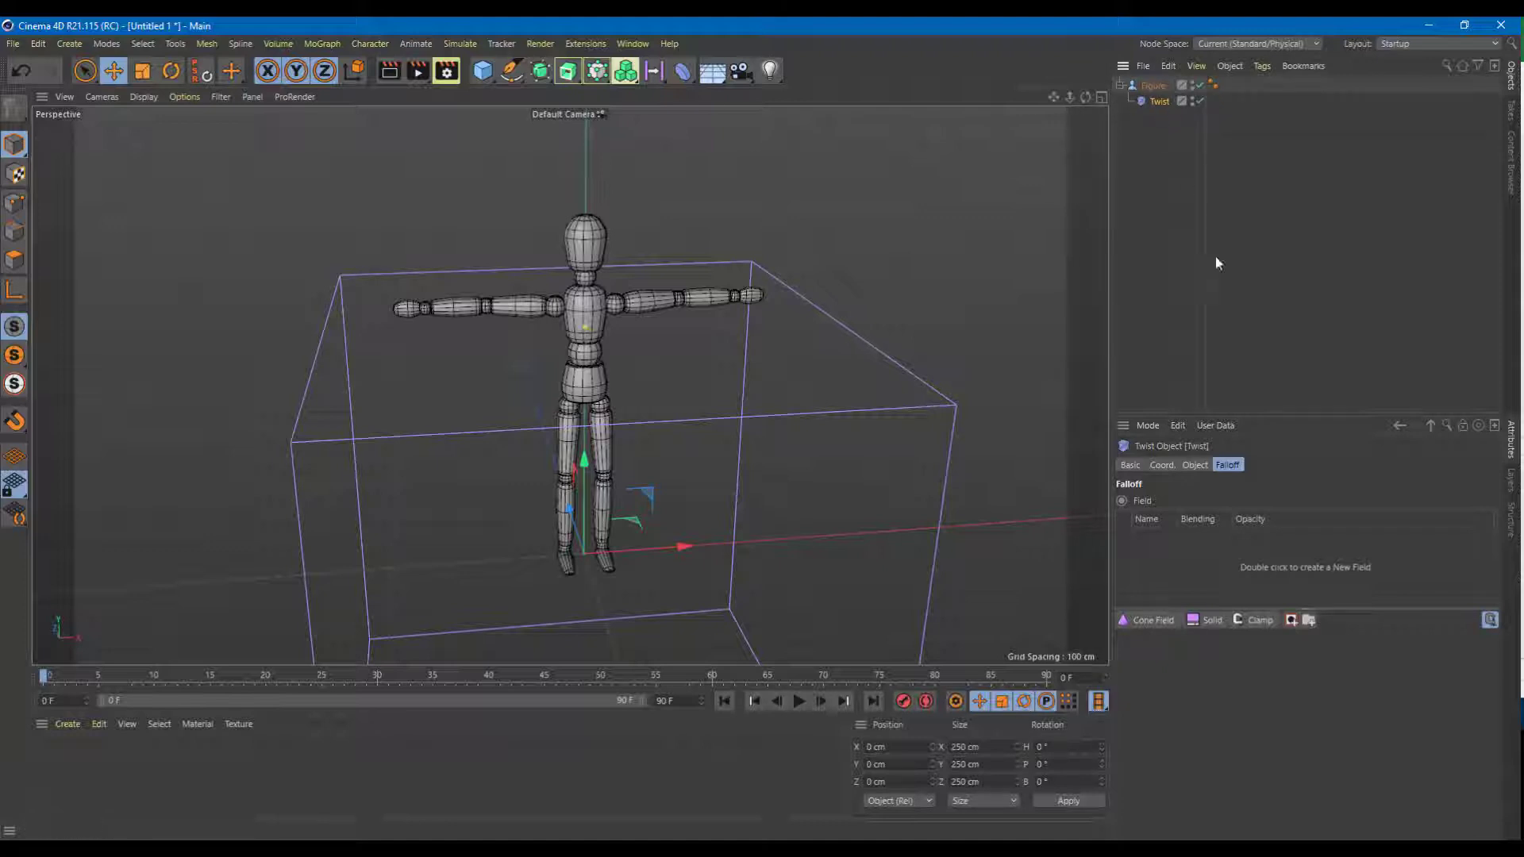
# Fit the Twist deformer to its parent, sizing it 183.06 × 180 × 31.5 cm
pyautogui.click(1153, 85)
pyautogui.click(1159, 101)
pyautogui.click(1193, 467)
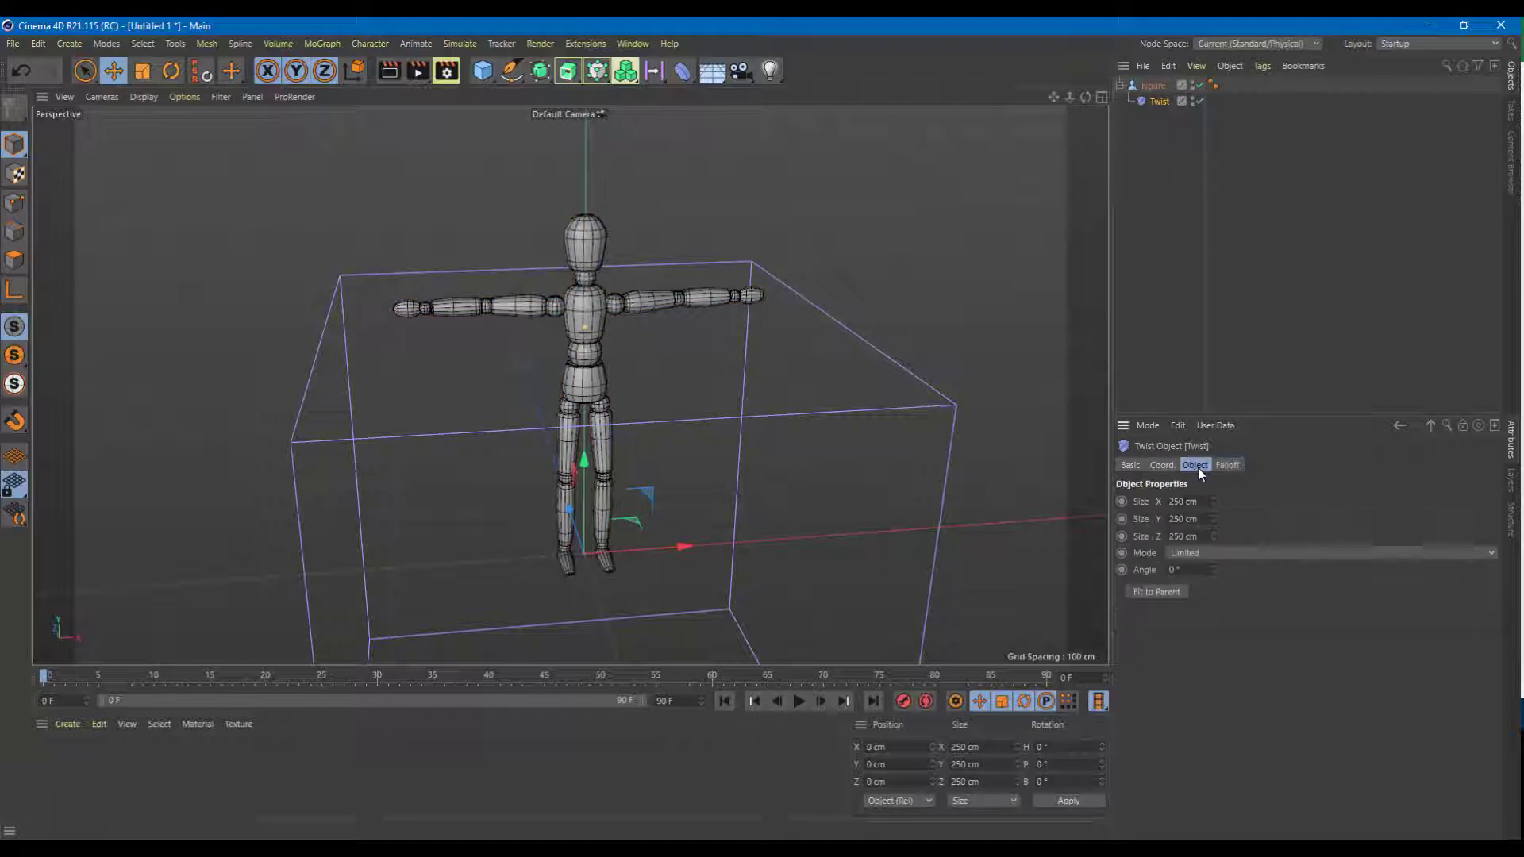
pyautogui.click(1163, 597)
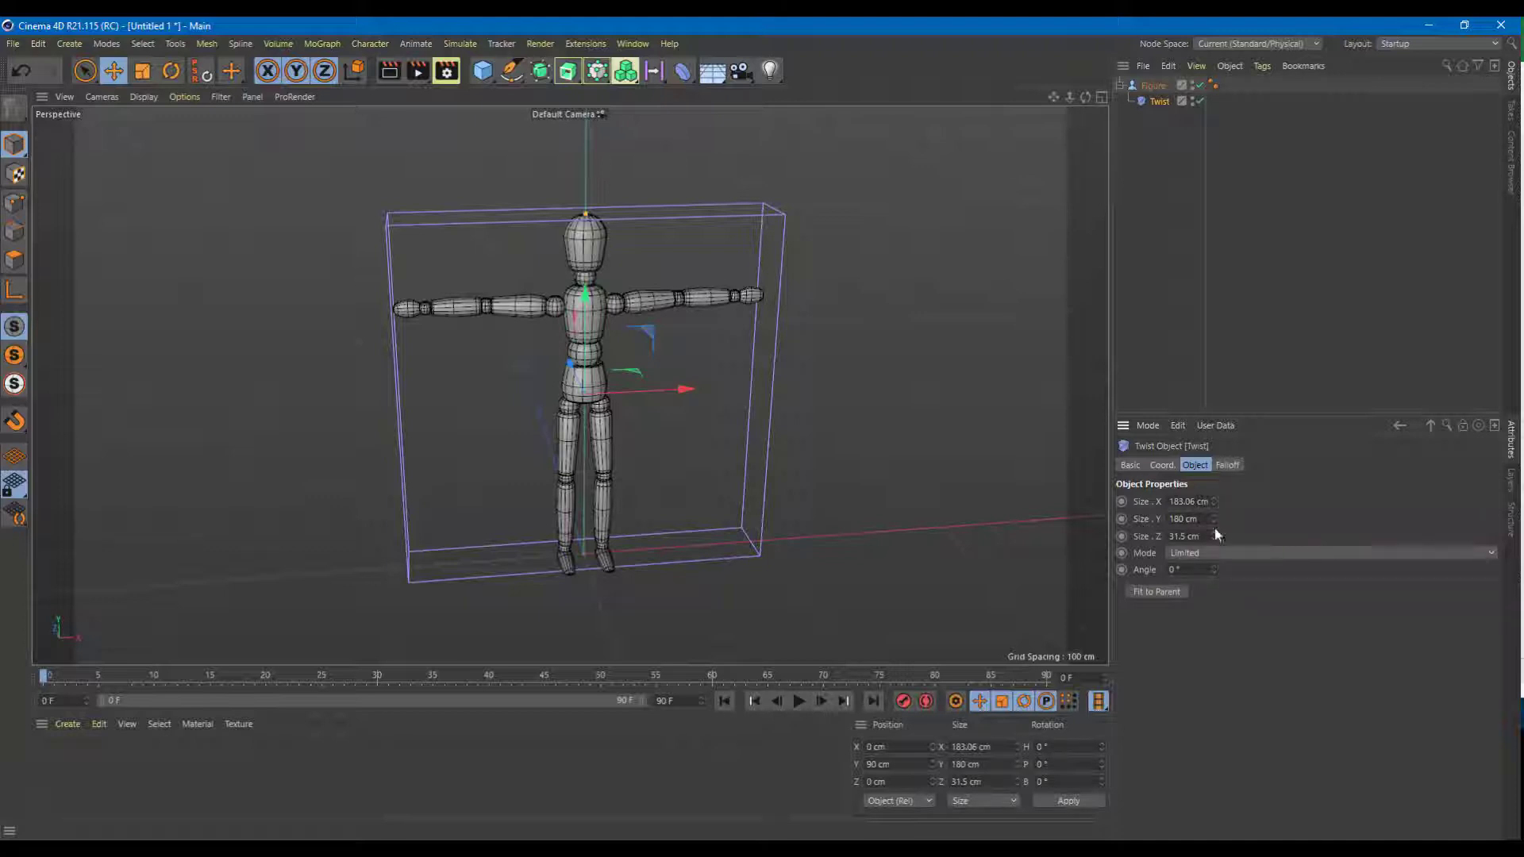
# Raise the Twist angle to 879° and orbit to inspect the spiralled figure
pyautogui.moveTo(1212, 569); pyautogui.dragTo(1468, 551)
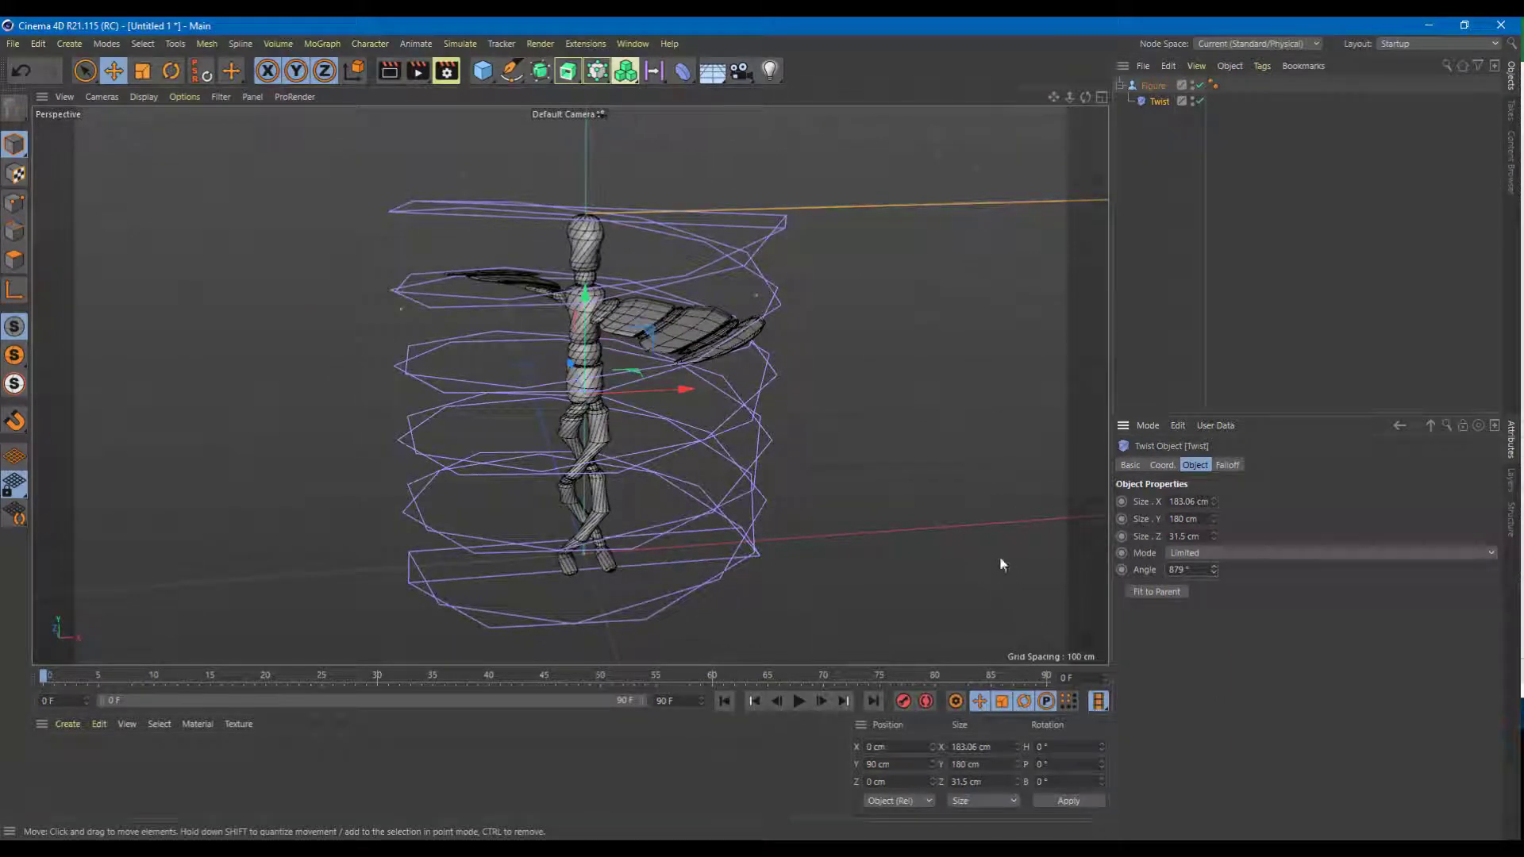
pyautogui.moveTo(986, 492)
pyautogui.keyDown('alt'); pyautogui.mouseDown()
pyautogui.moveTo(973, 476)
pyautogui.moveTo(972, 571)
pyautogui.moveTo(1004, 499)
pyautogui.mouseUp(); pyautogui.keyUp('alt')
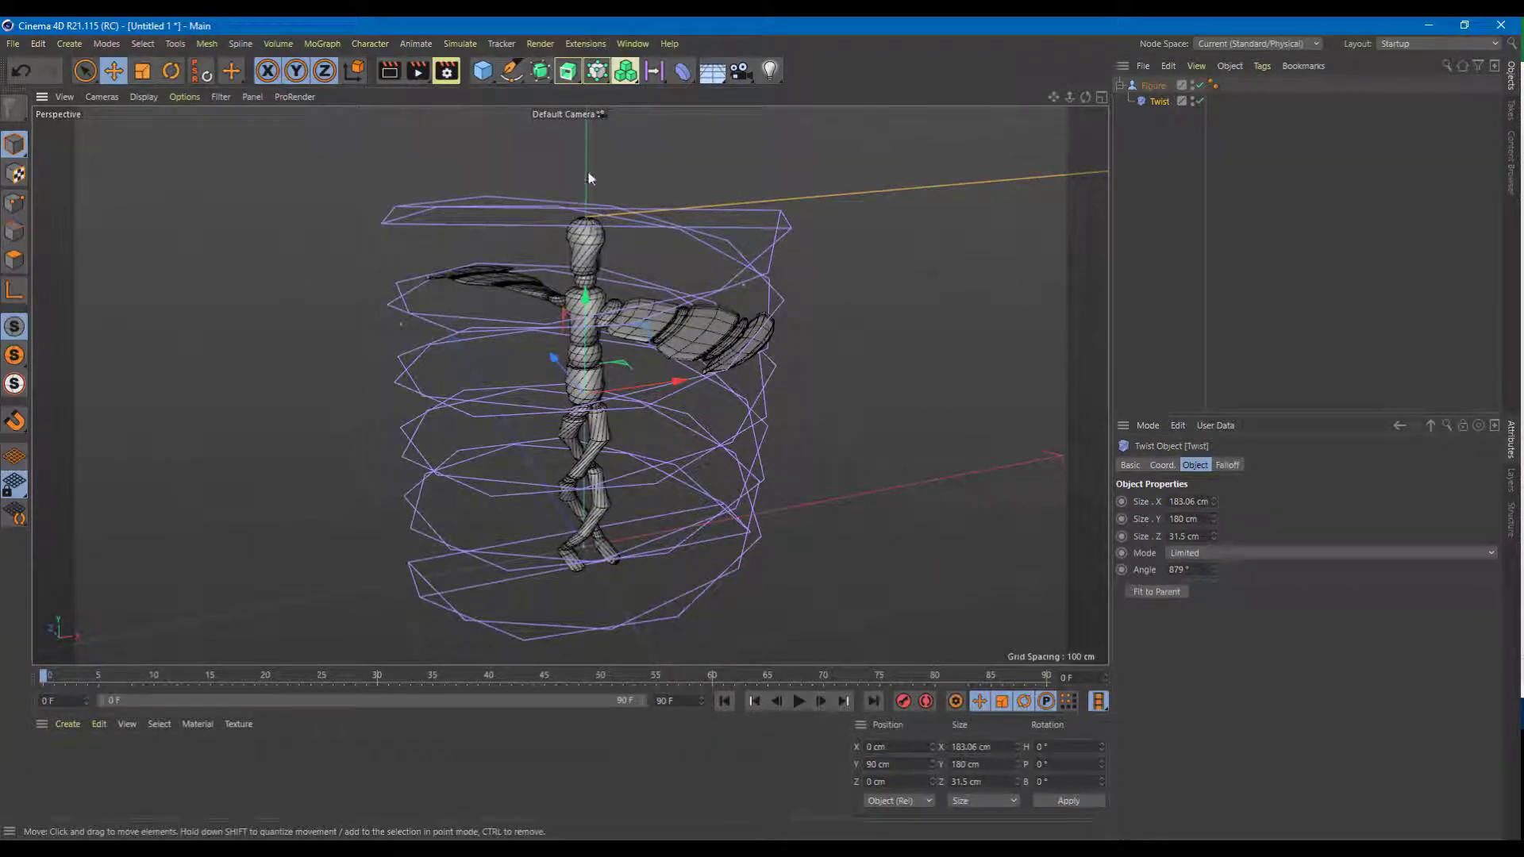
pyautogui.click(1157, 186)
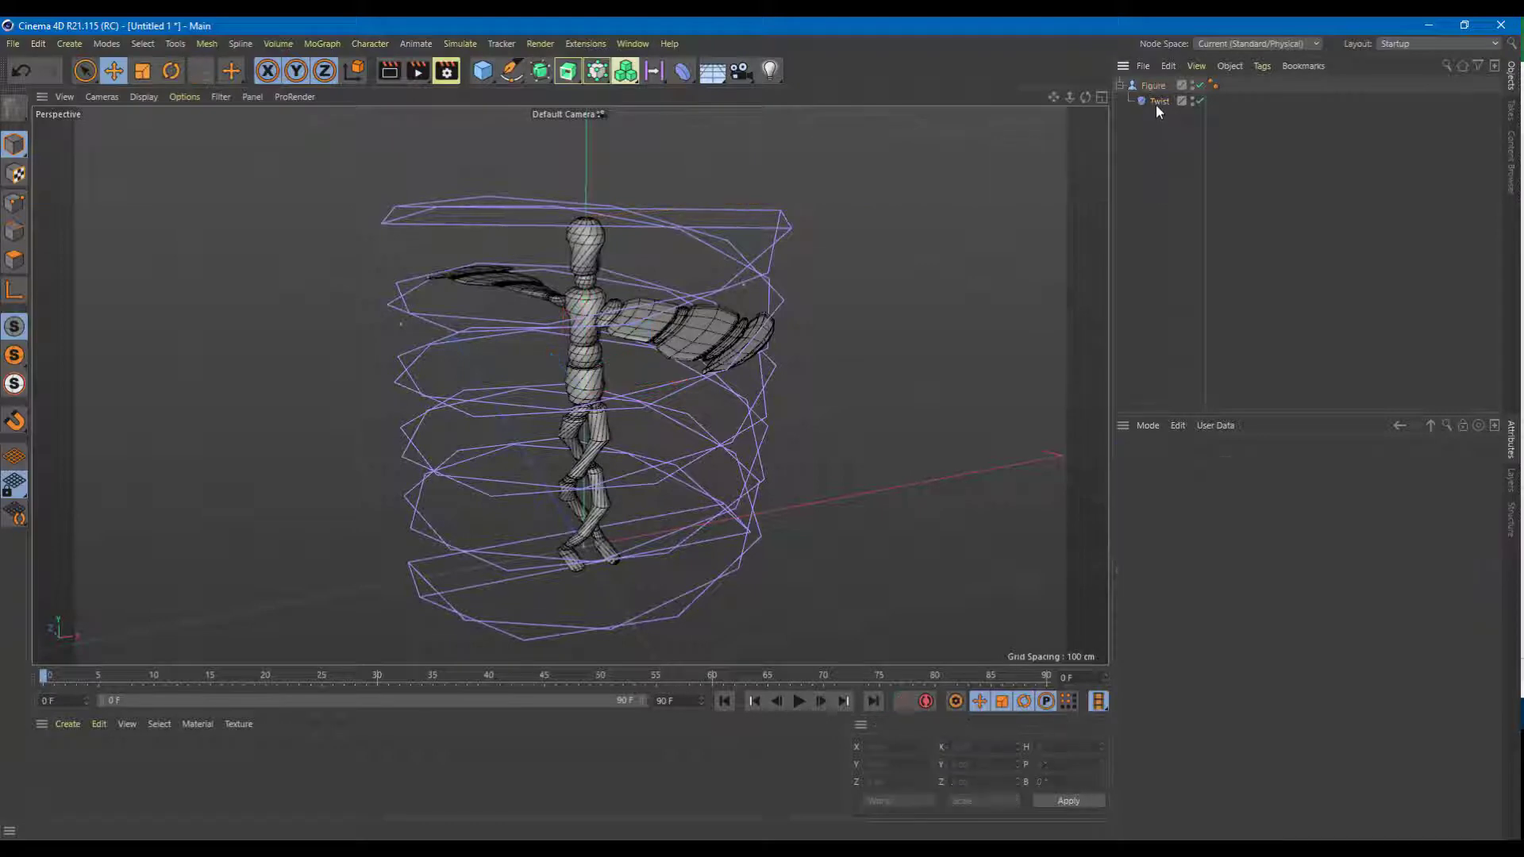
pyautogui.click(1156, 100)
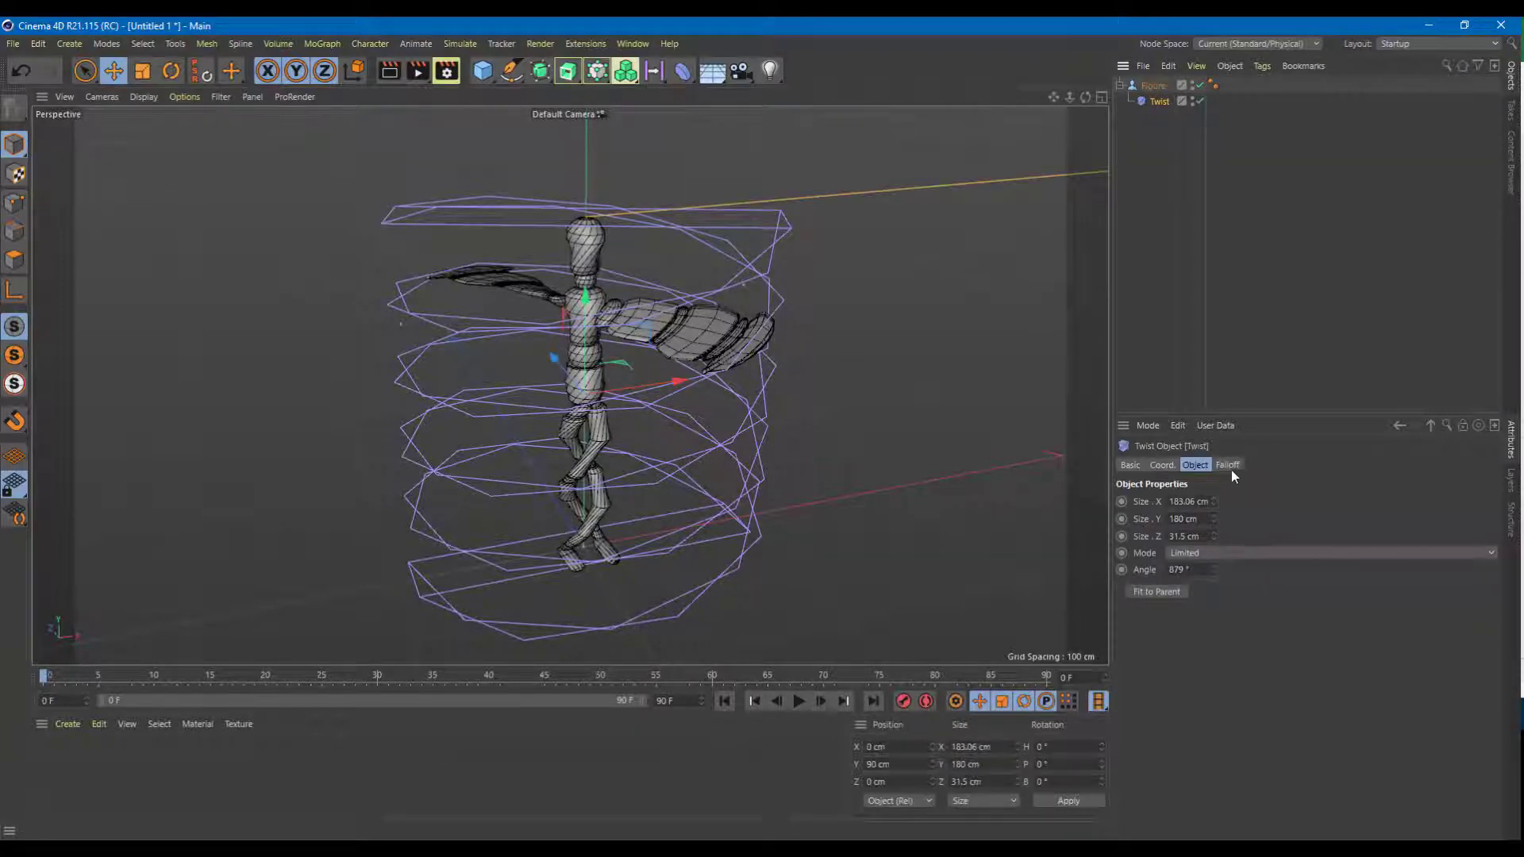
# Add a 100 cm Box Field to the Twist's falloff and select it for editing
pyautogui.click(683, 71)
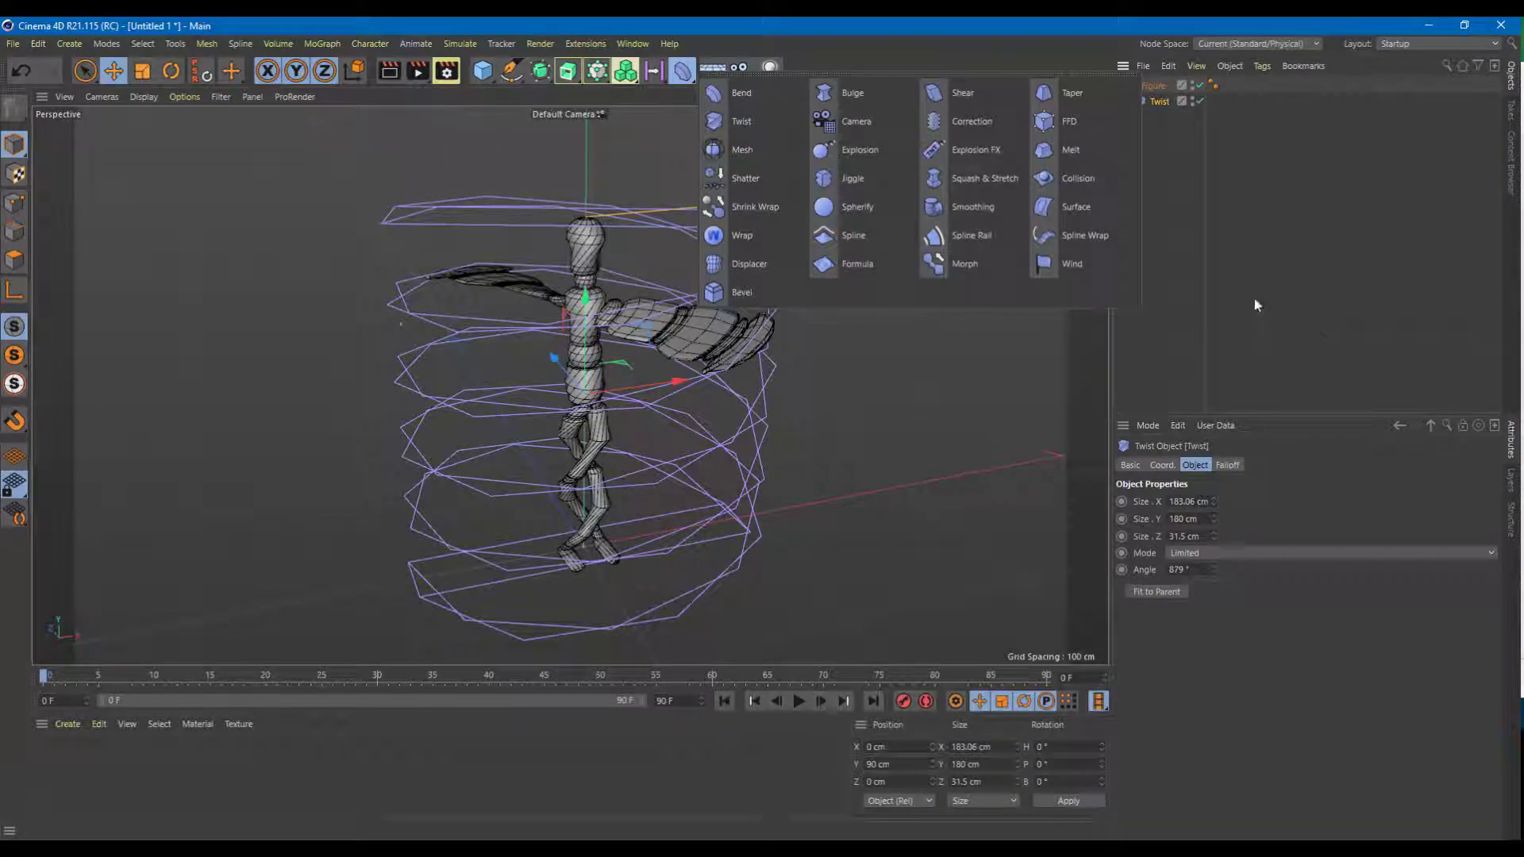
pyautogui.click(1227, 466)
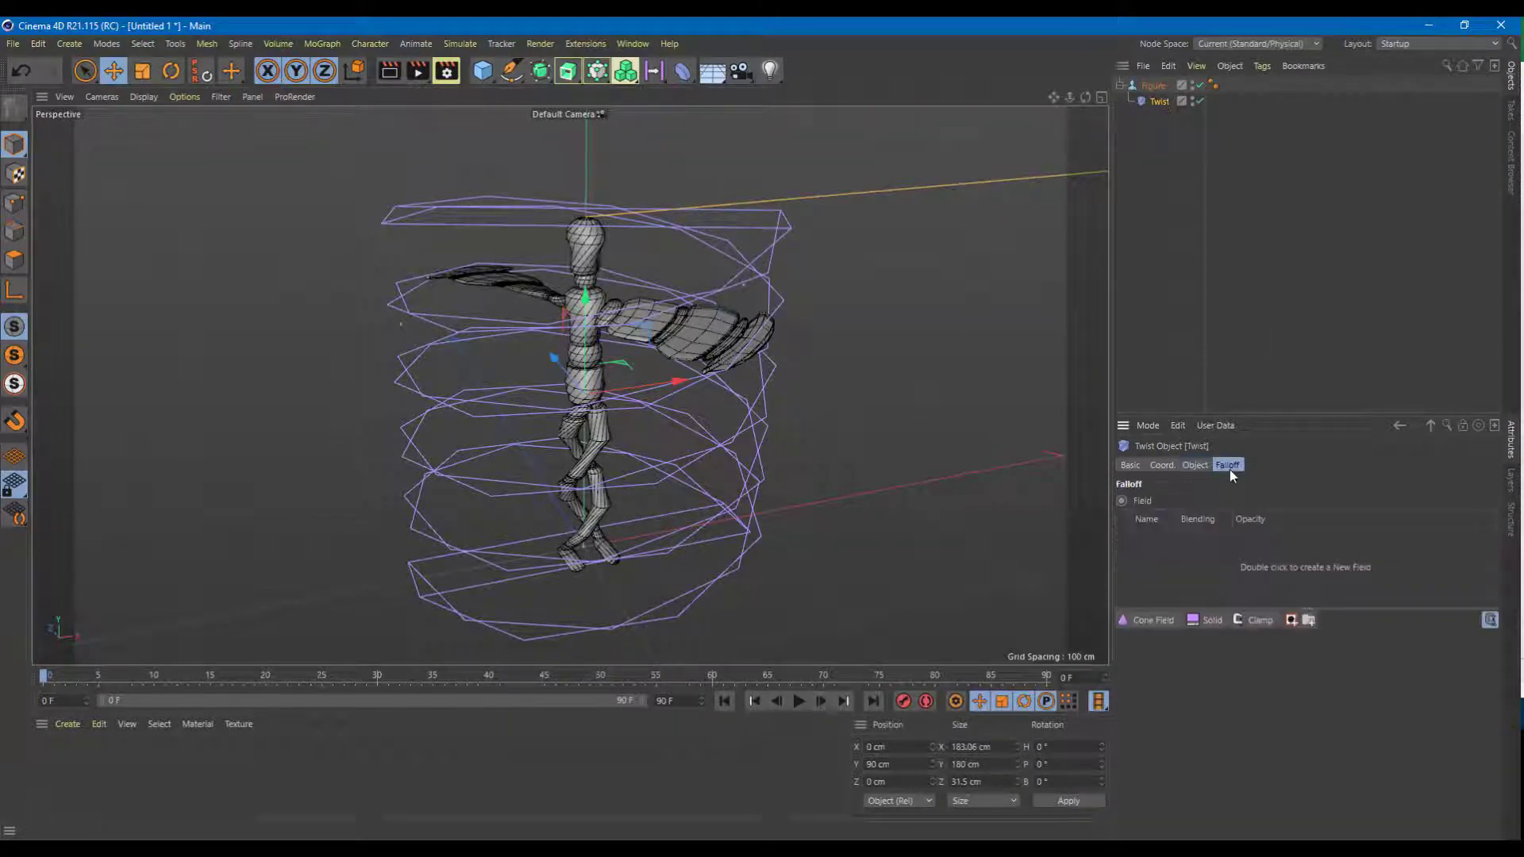
pyautogui.click(1174, 623)
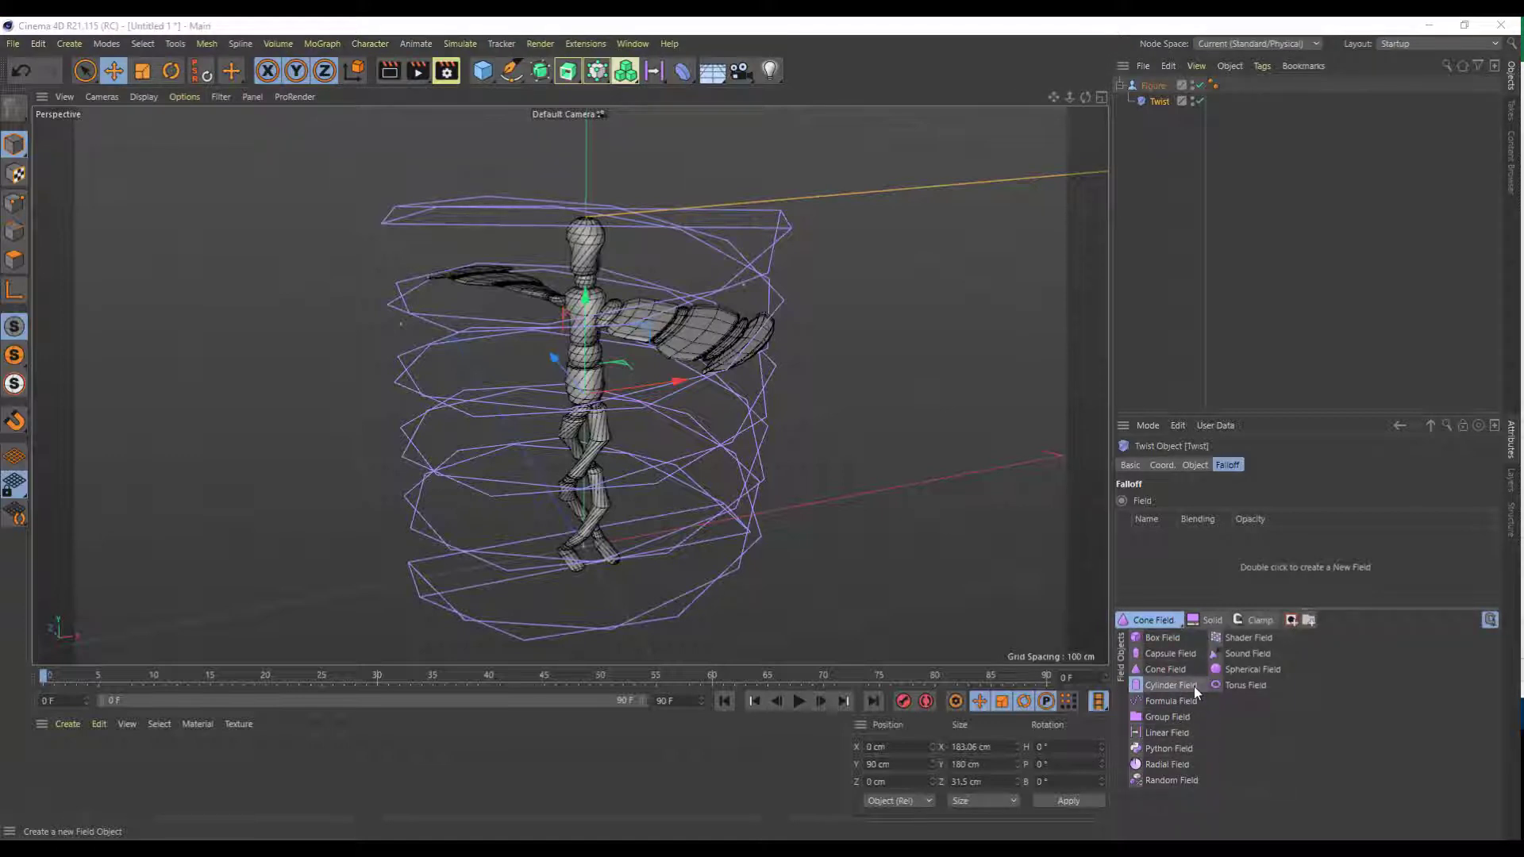
pyautogui.click(1174, 640)
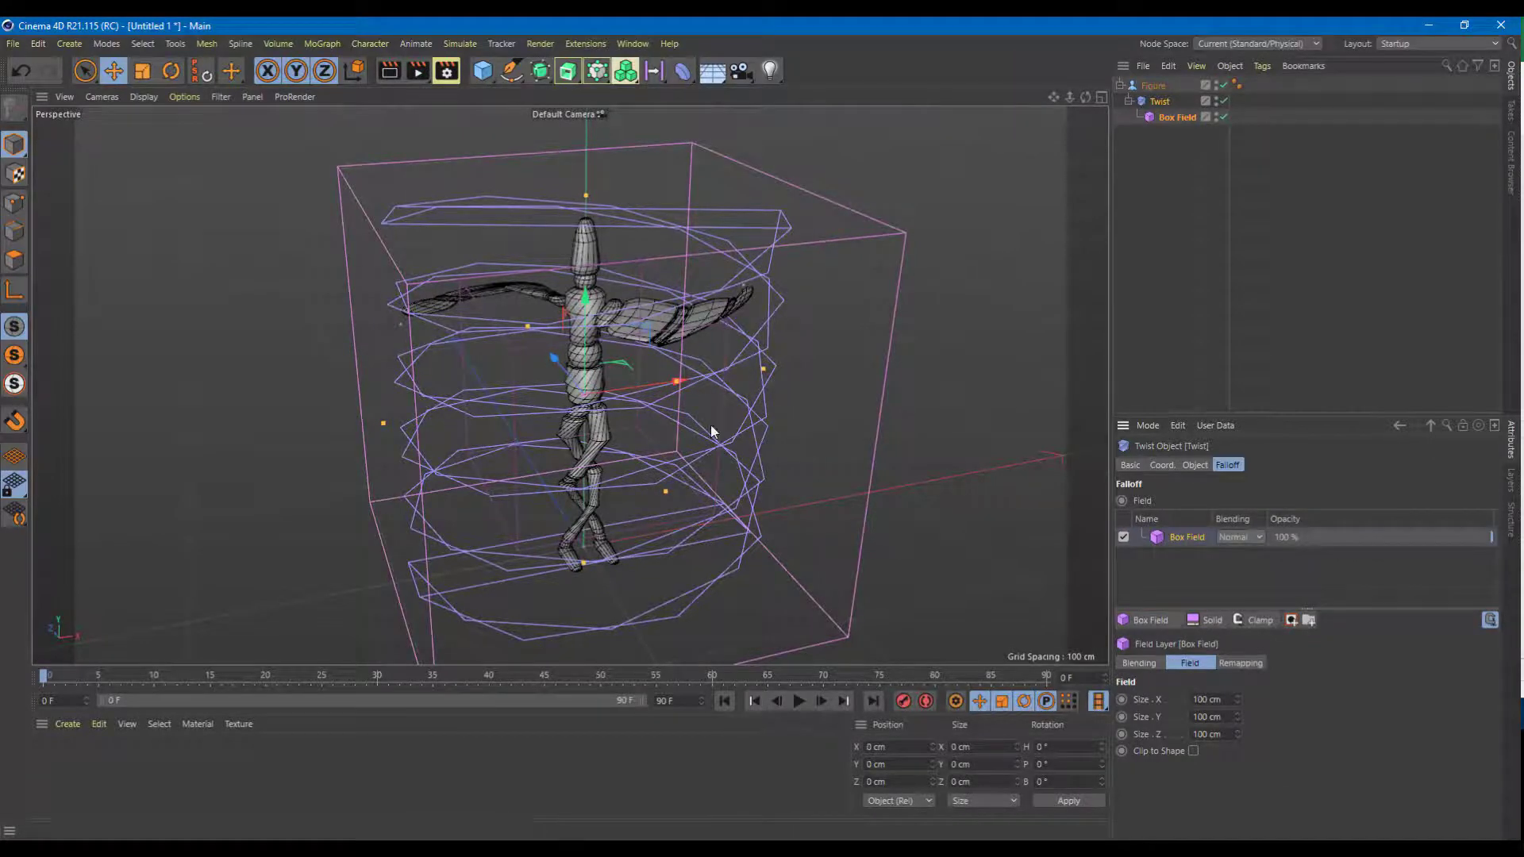
pyautogui.keyDown('alt'); pyautogui.moveTo(760, 455); pyautogui.dragTo(792, 264); pyautogui.keyUp('alt')
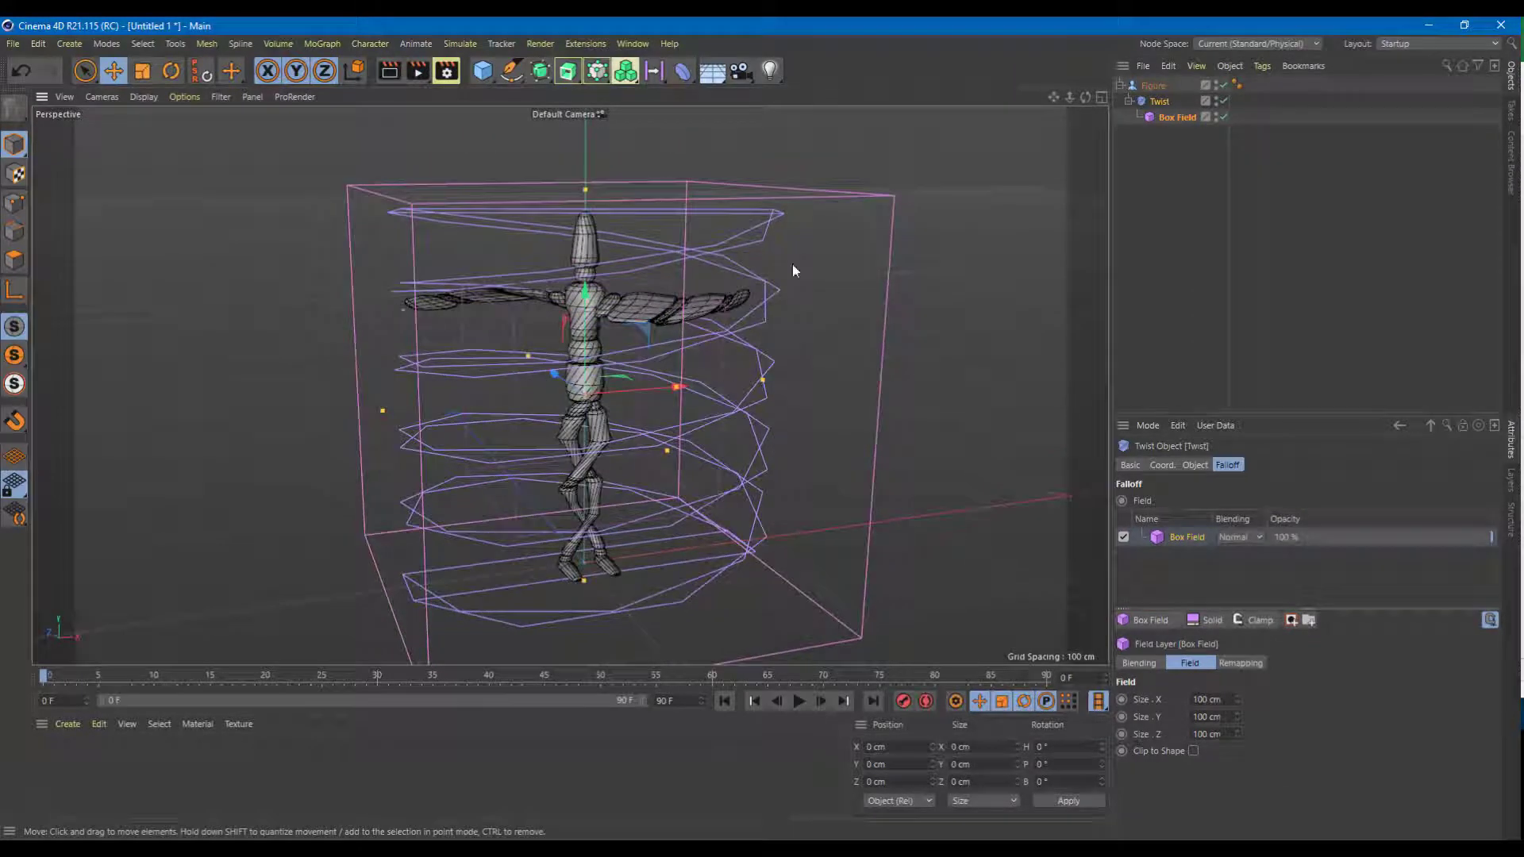
pyautogui.click(1177, 117)
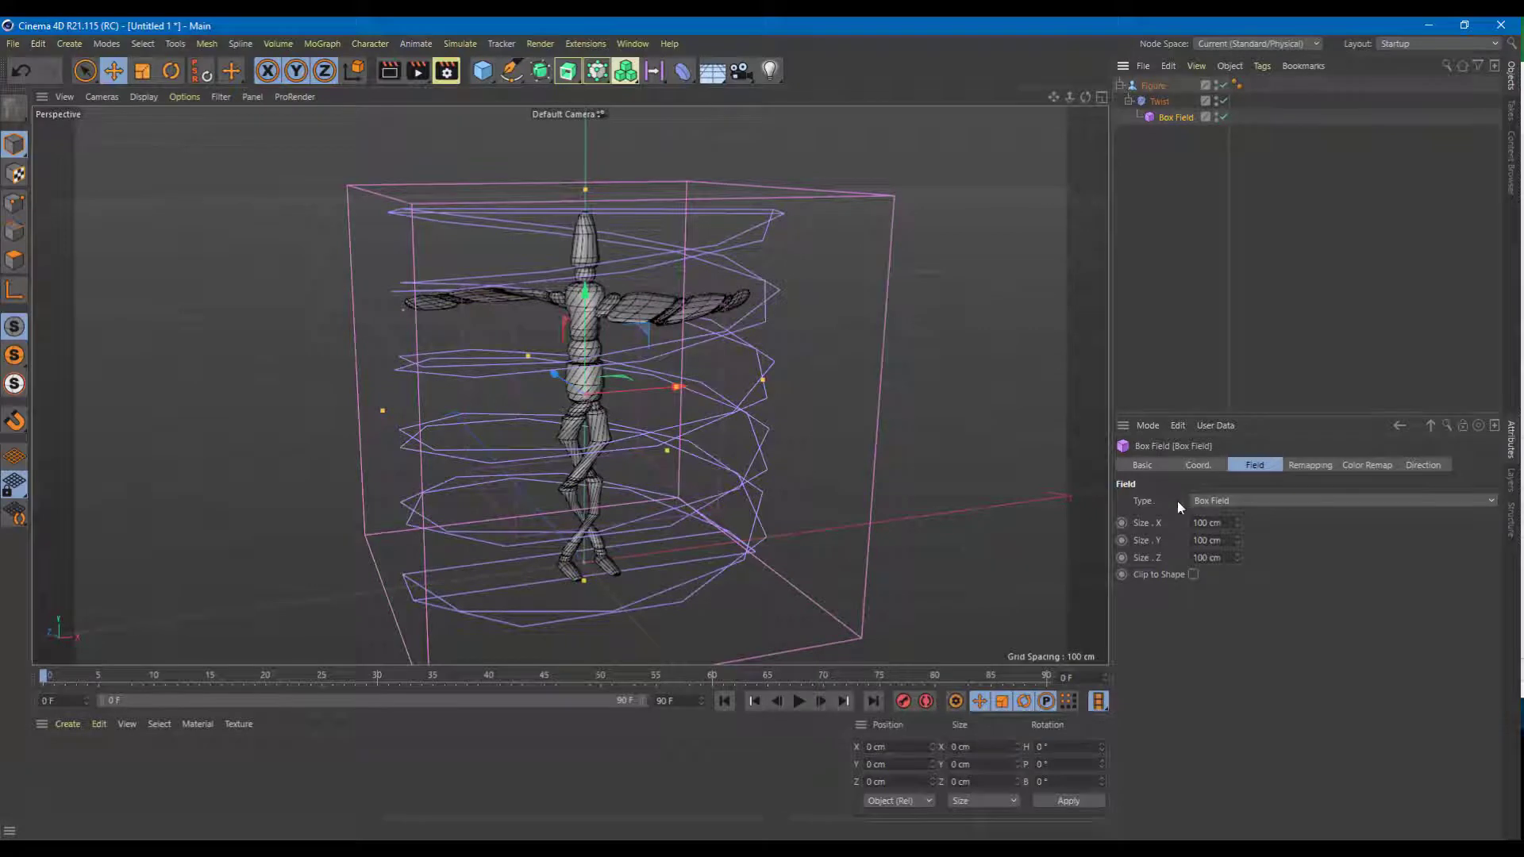
# Flatten the Box Field vertically, deepen and widen it, and raise it around the upper body
pyautogui.moveTo(588, 192); pyautogui.dragTo(579, 365)
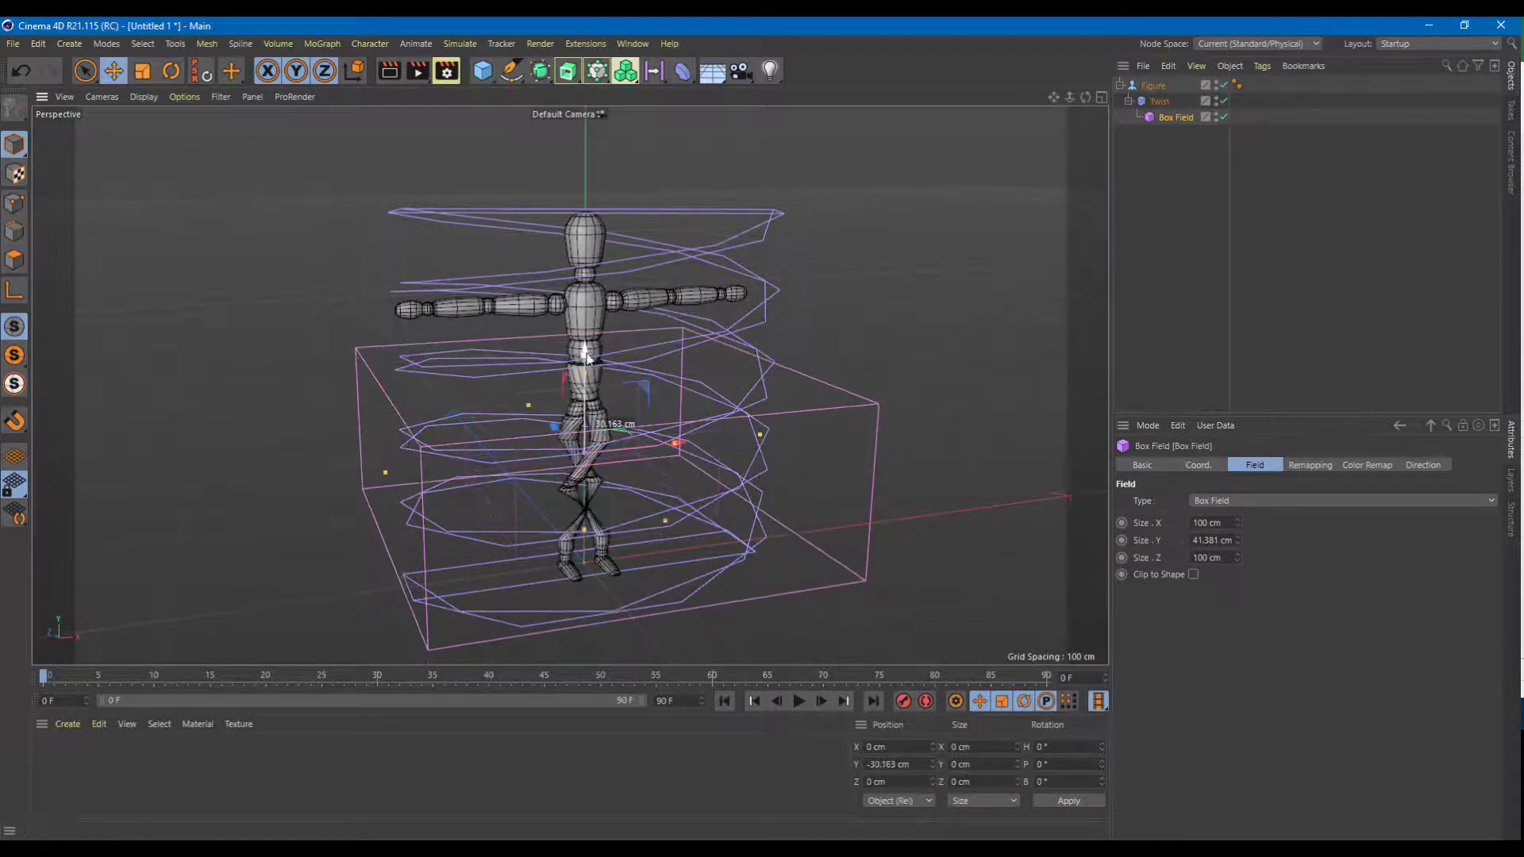
pyautogui.moveTo(665, 521); pyautogui.dragTo(702, 567)
pyautogui.moveTo(759, 435); pyautogui.dragTo(807, 430)
pyautogui.moveTo(579, 358); pyautogui.dragTo(596, 255)
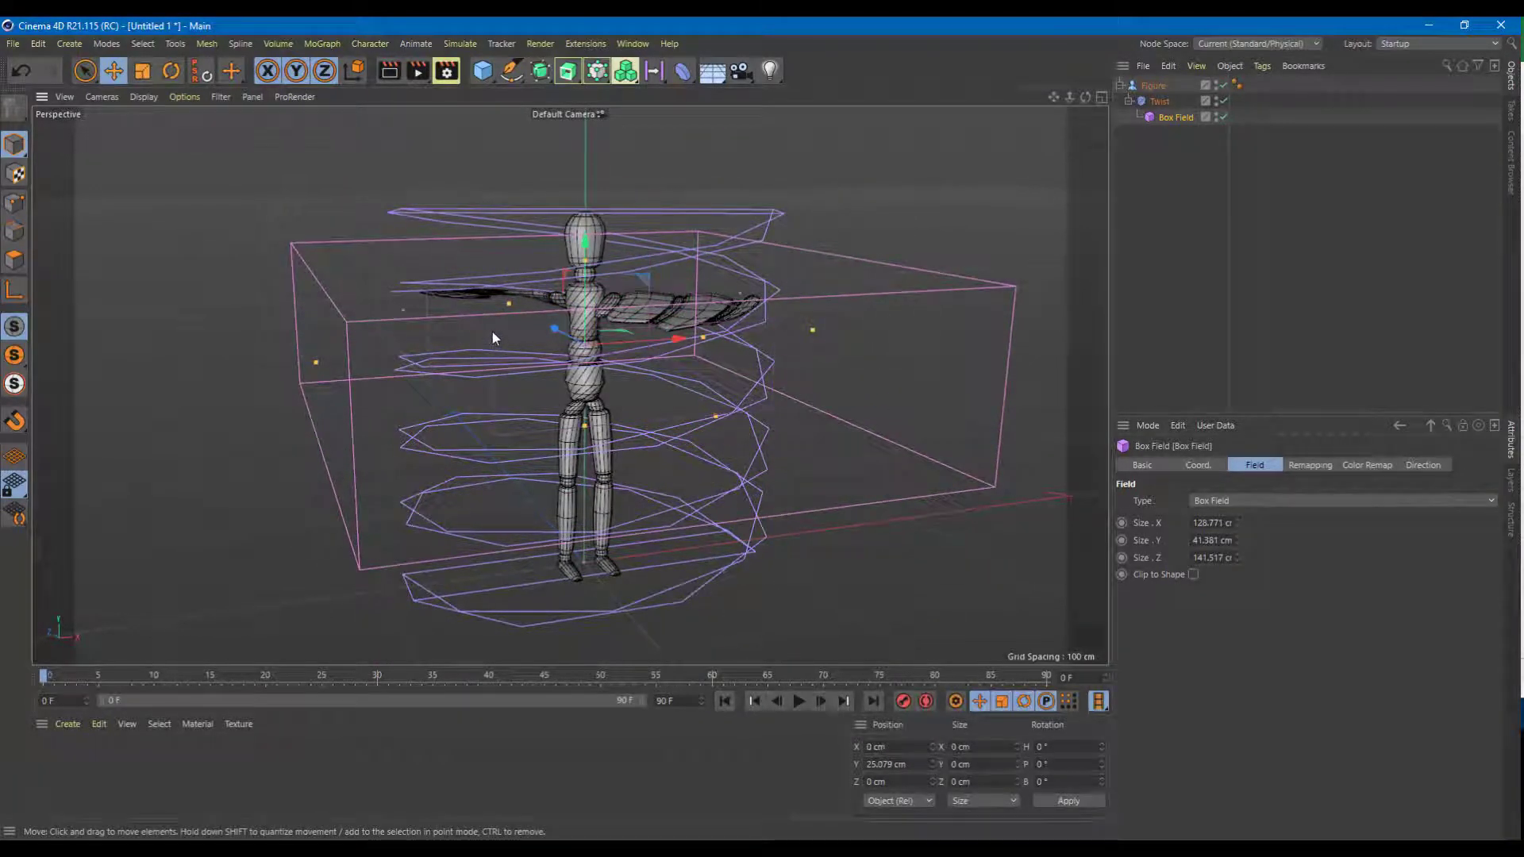
# Fine-tune the Box Field's depth, width and X position to about 103.6 × 41.4 × 141.5 cm
pyautogui.click(308, 237)
pyautogui.click(322, 295)
pyautogui.moveTo(570, 339)
pyautogui.mouseDown()
pyautogui.moveTo(465, 210)
pyautogui.moveTo(524, 306)
pyautogui.moveTo(554, 321)
pyautogui.mouseUp()
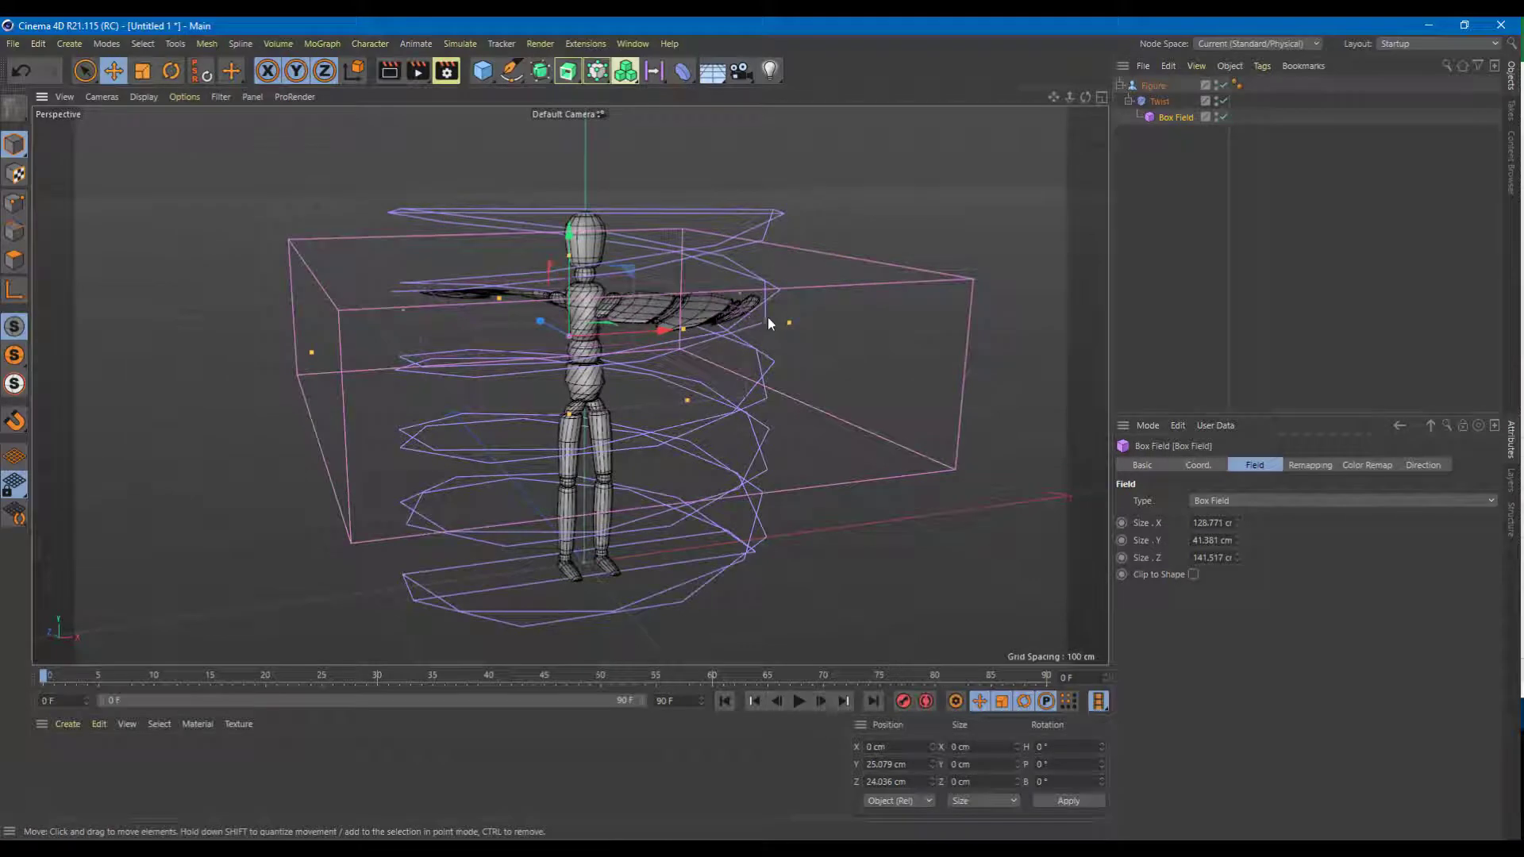
pyautogui.moveTo(785, 328); pyautogui.dragTo(744, 332)
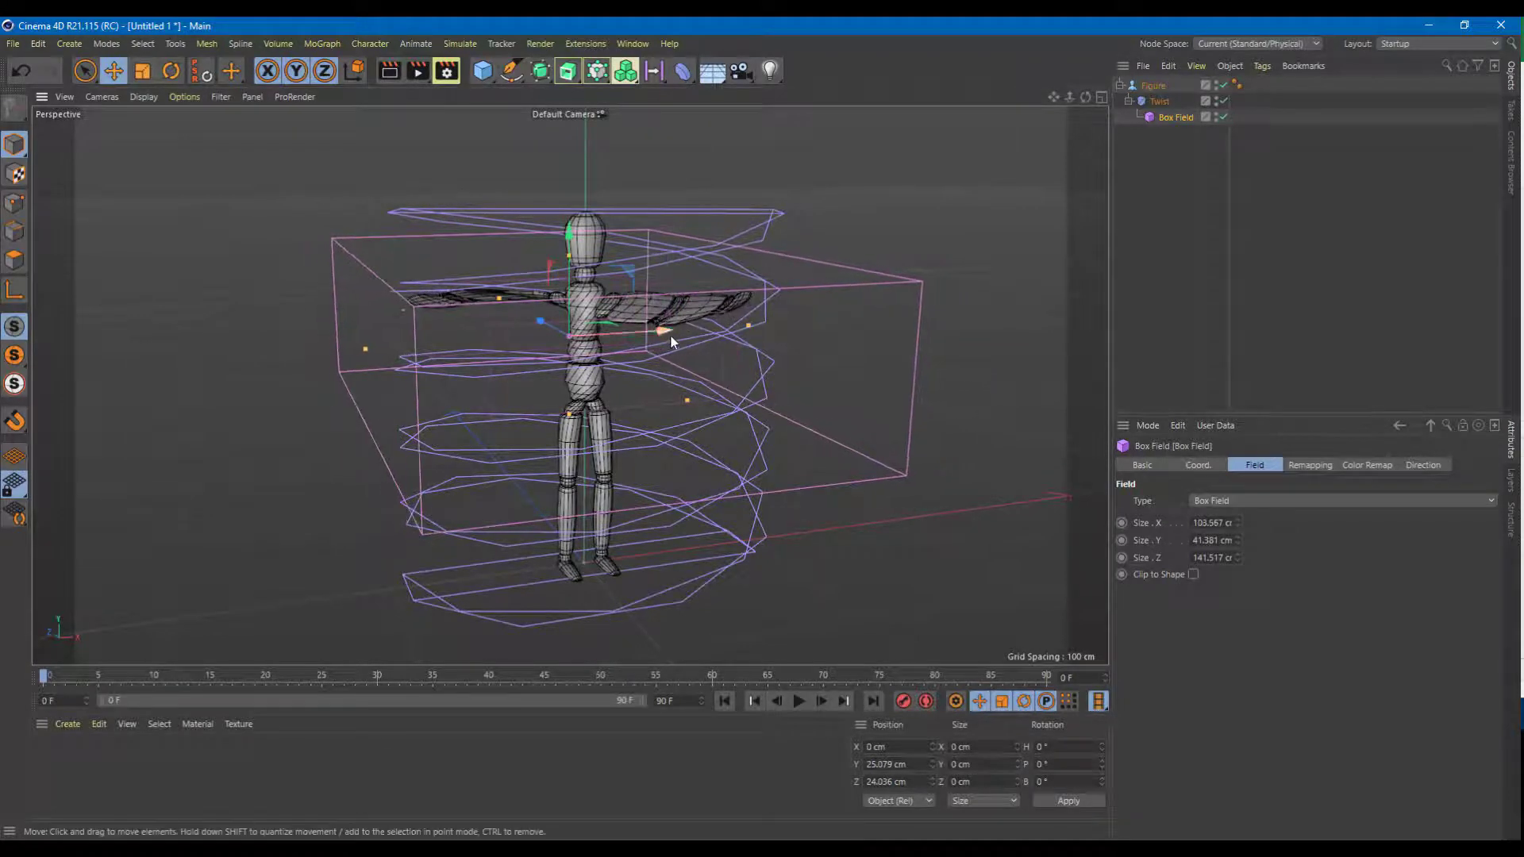
pyautogui.moveTo(641, 331)
pyautogui.mouseDown()
pyautogui.moveTo(240, 355)
pyautogui.moveTo(682, 328)
pyautogui.moveTo(650, 330)
pyautogui.mouseUp()
# Change the Box Field's type to Capsule Field, giving 75 cm radii and 150 cm height
pyautogui.click(1242, 502)
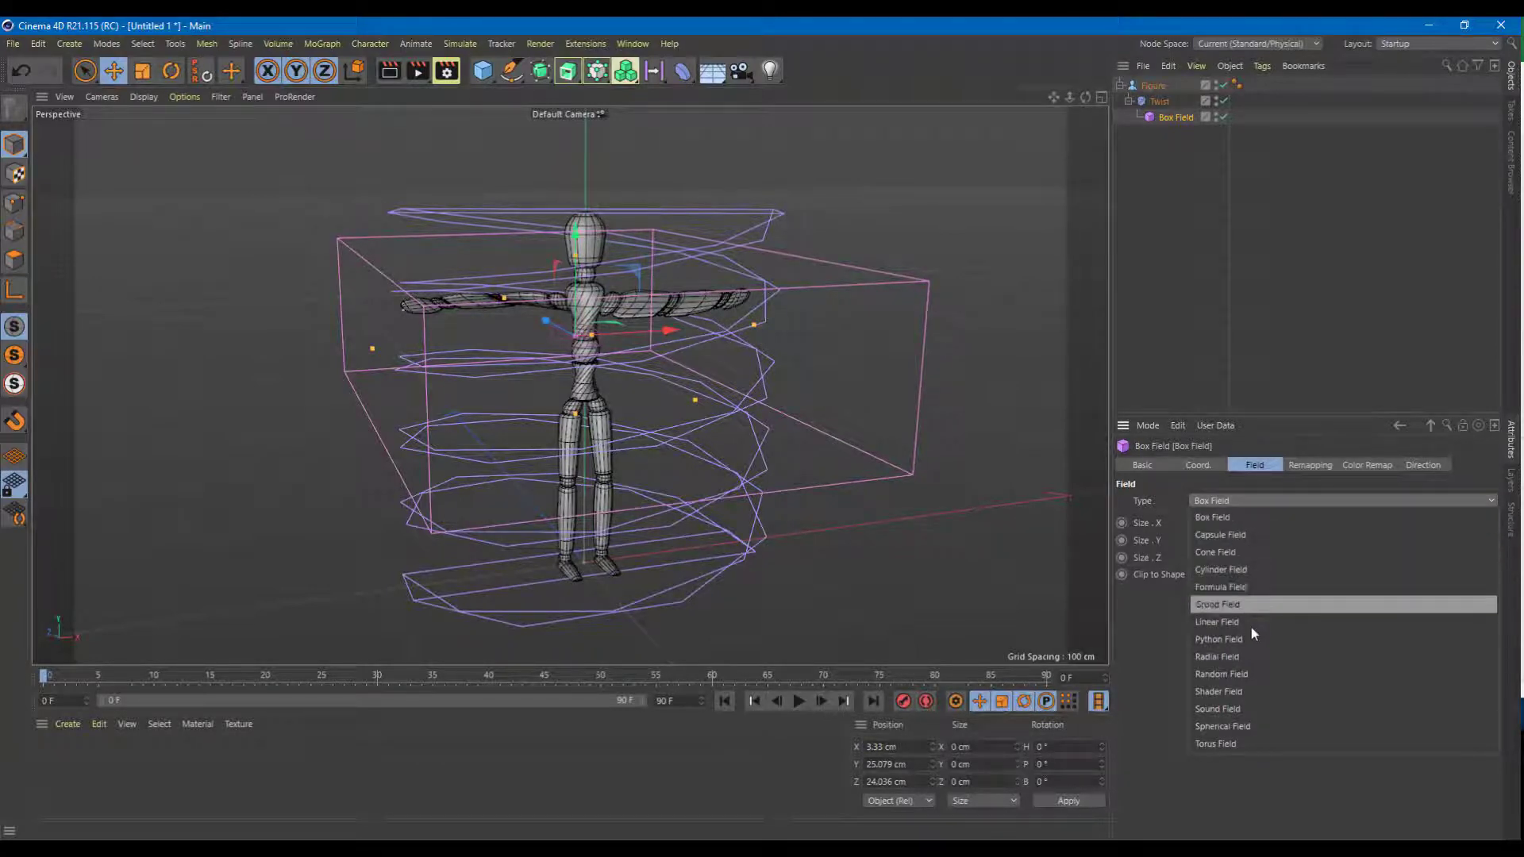
pyautogui.click(1242, 446)
pyautogui.click(1159, 102)
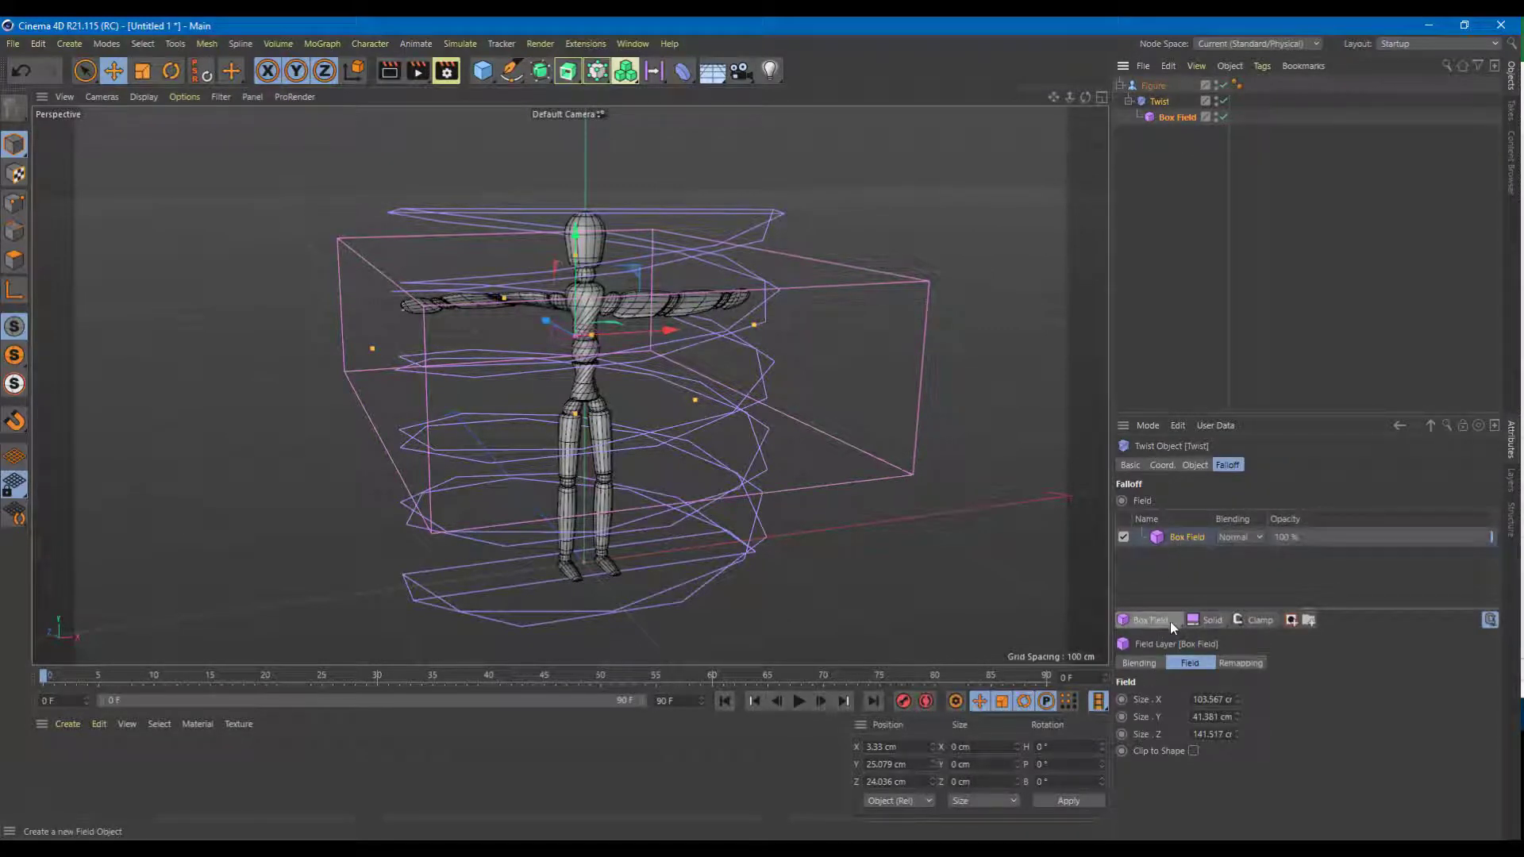
pyautogui.click(1173, 118)
pyautogui.click(1262, 501)
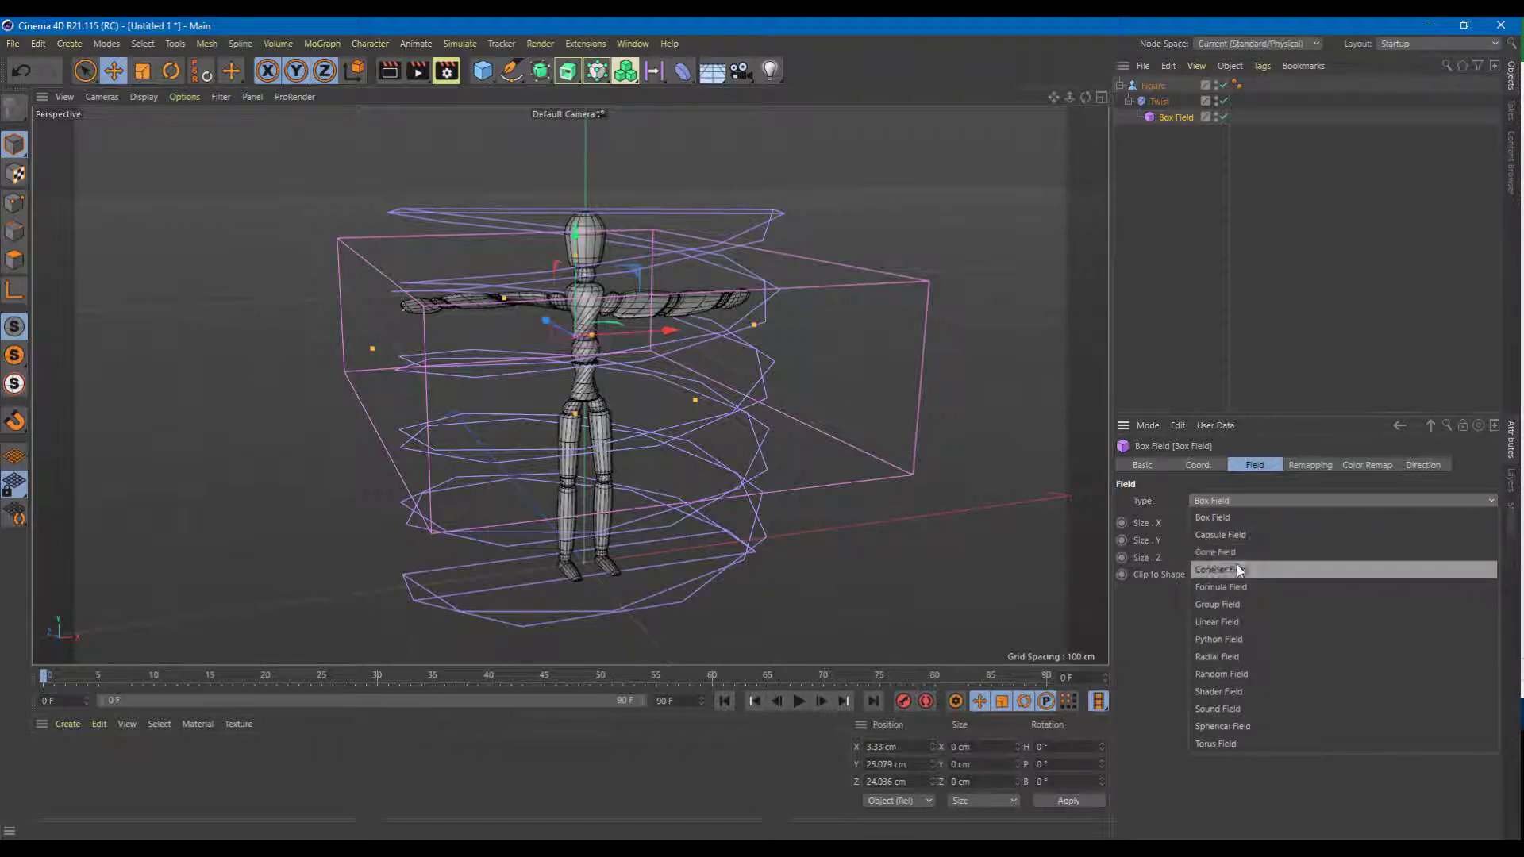
pyautogui.click(1257, 538)
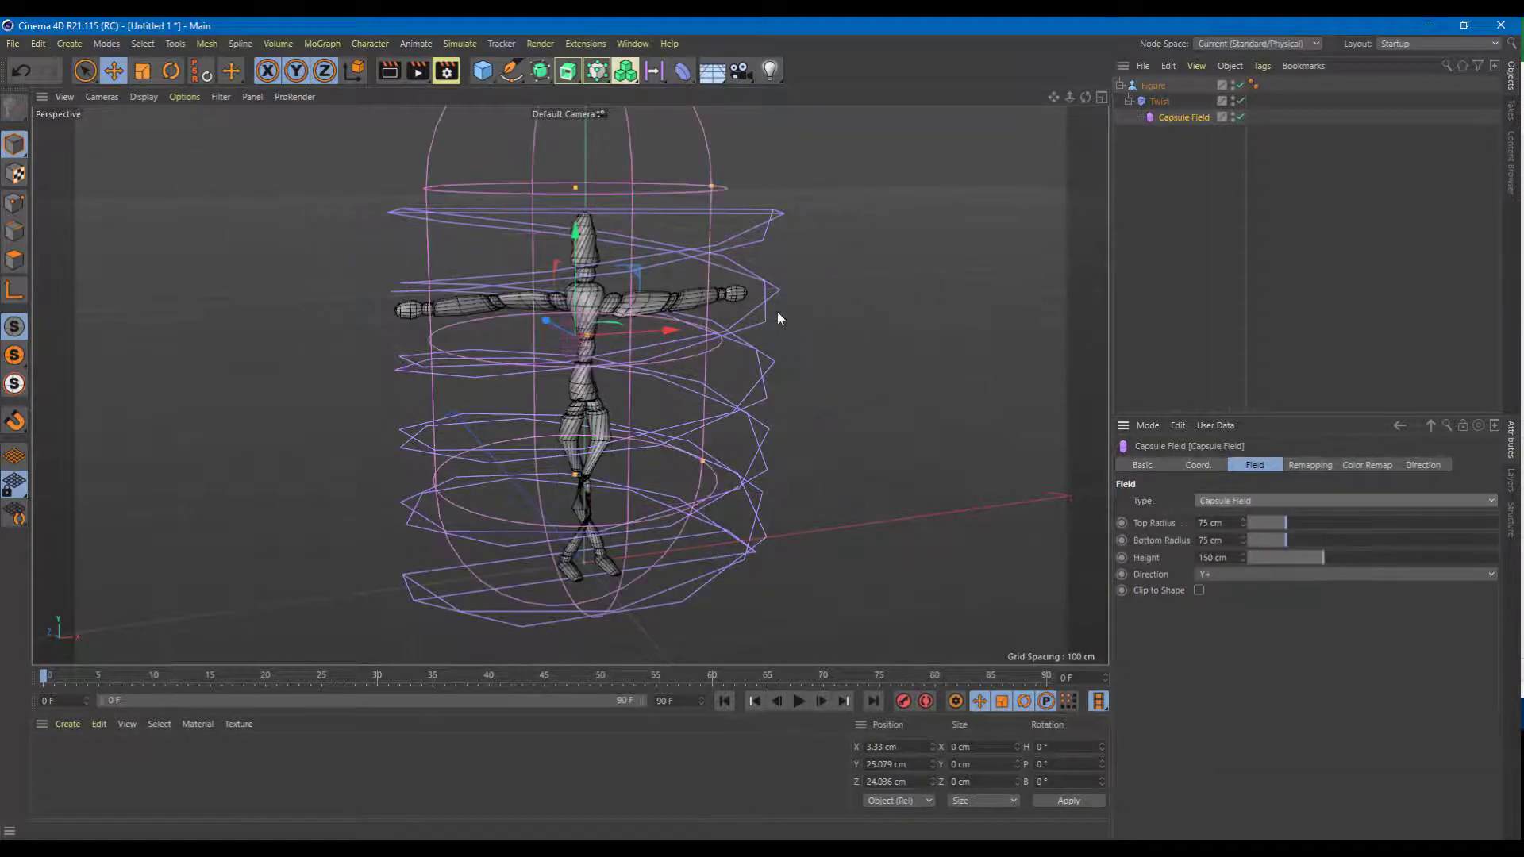
# Move the Capsule Field down and rescale it, undoing one overscale
pyautogui.moveTo(595, 231); pyautogui.dragTo(609, 278)
pyautogui.press('t')
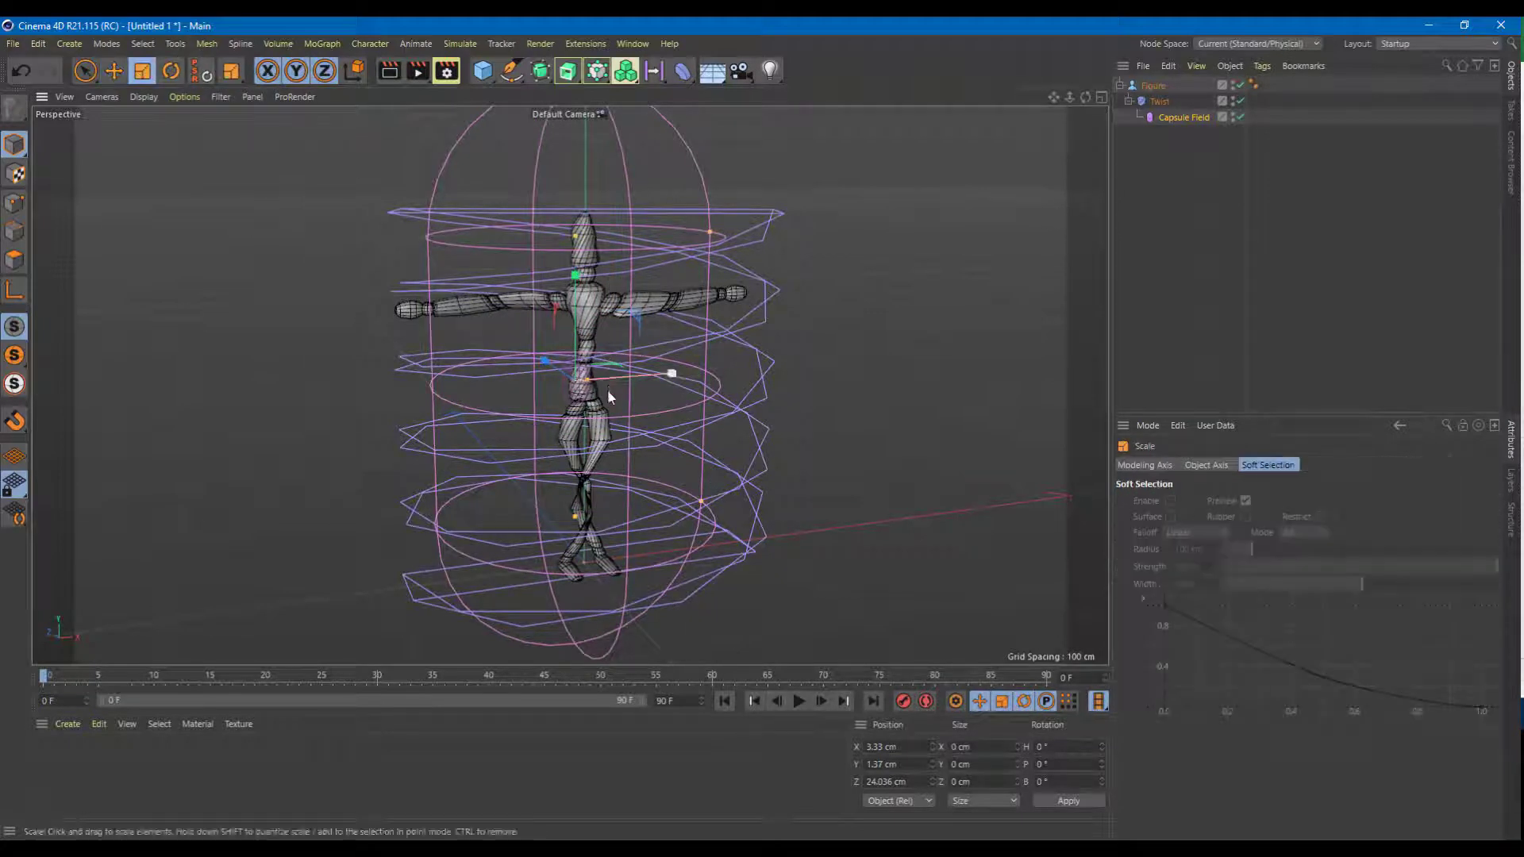
pyautogui.moveTo(589, 386)
pyautogui.mouseDown()
pyautogui.moveTo(597, 373)
pyautogui.moveTo(592, 404)
pyautogui.mouseUp()
pyautogui.moveTo(575, 282); pyautogui.dragTo(575, 158)
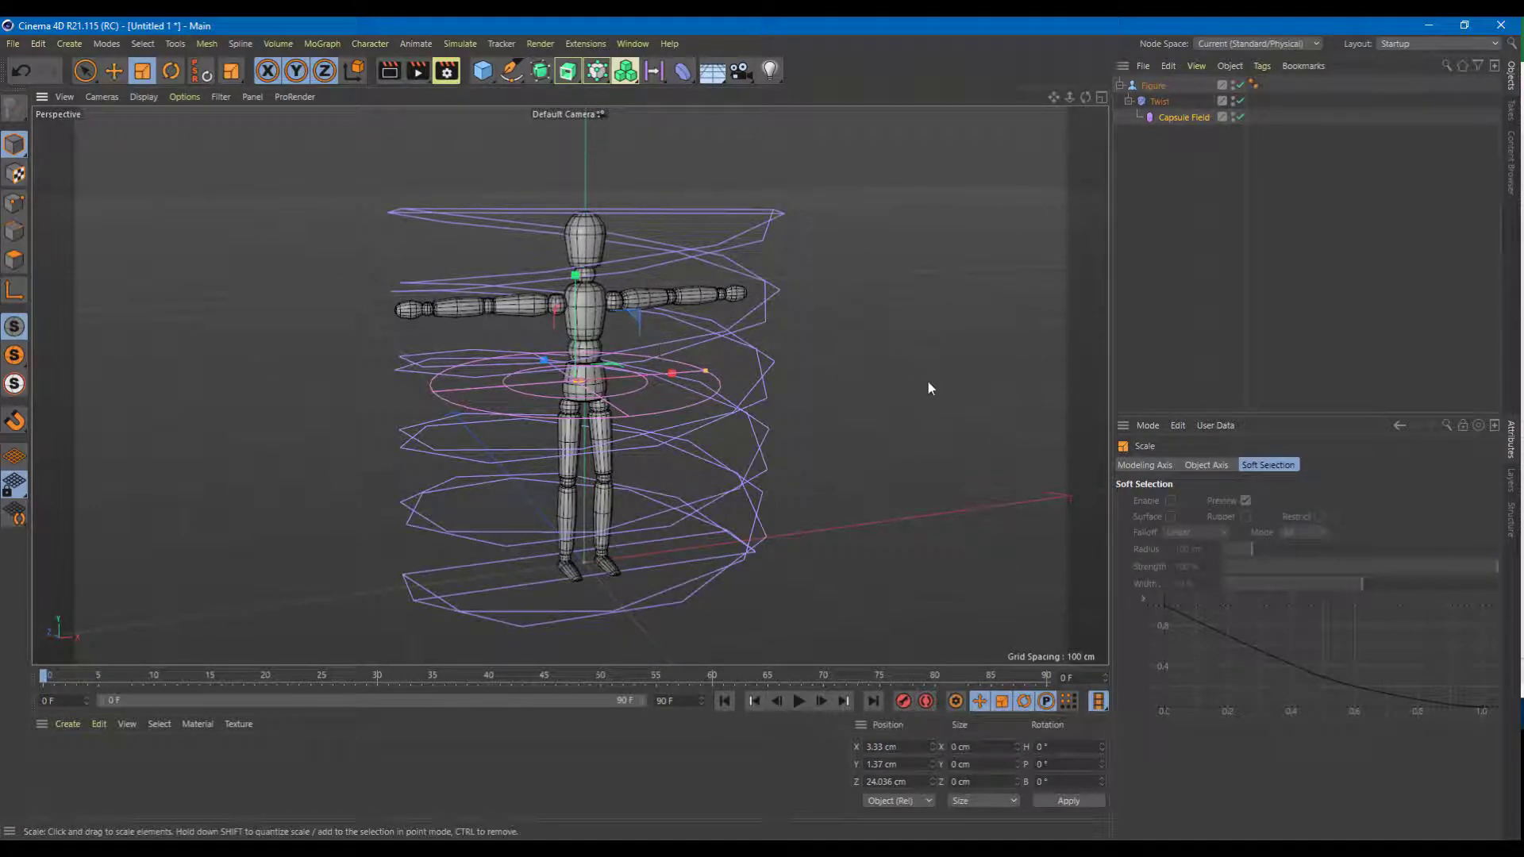
pyautogui.hotkey('ctrl', 'z')
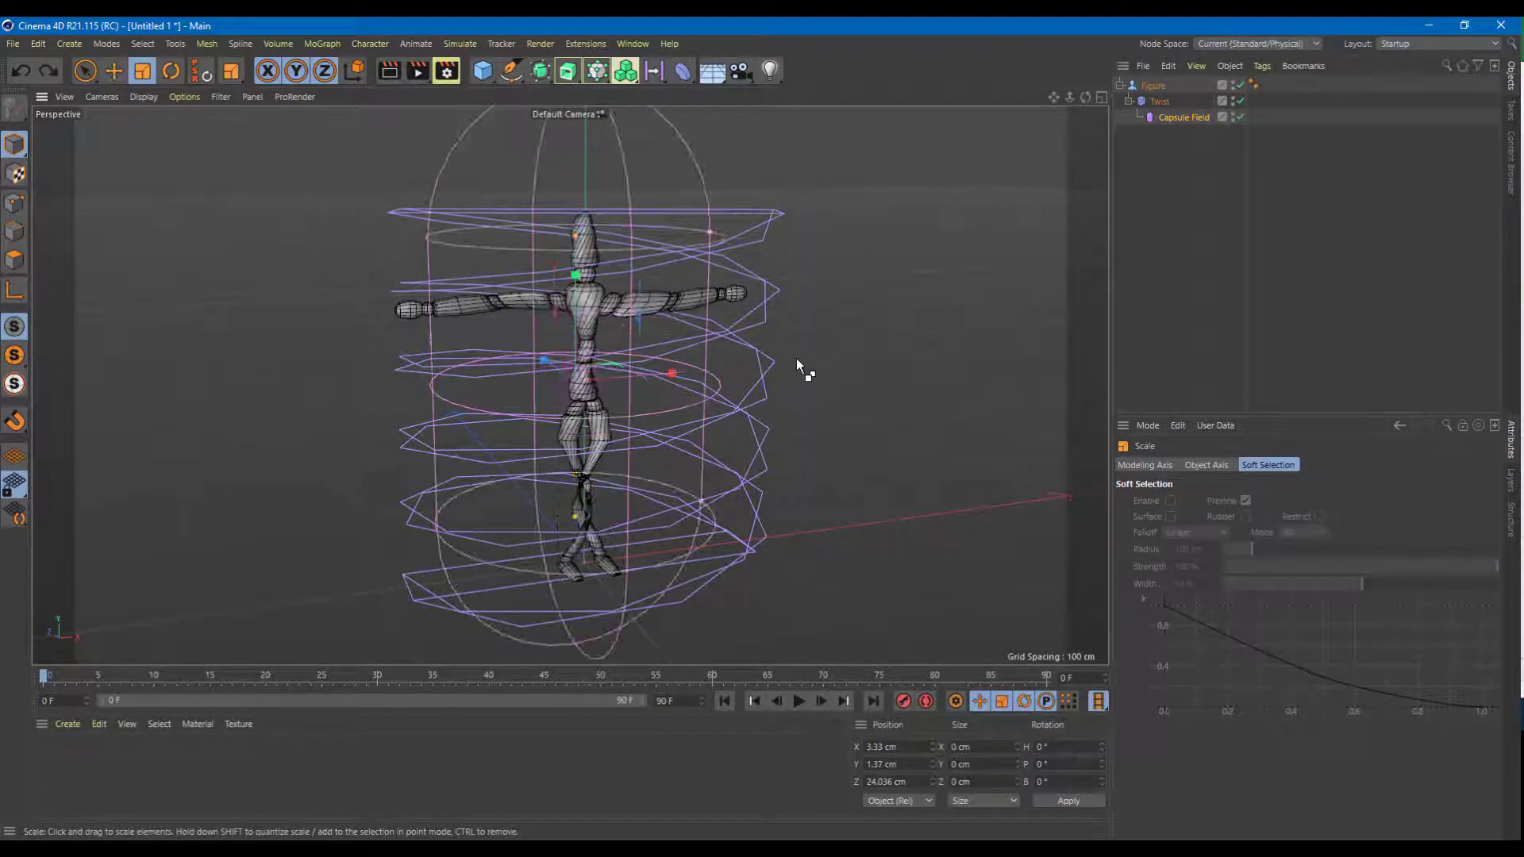
pyautogui.moveTo(576, 238); pyautogui.dragTo(667, 326)
# Lower the Capsule Field around the legs, reducing Top Radius to 56 cm and height to 91 cm
pyautogui.click(112, 72)
pyautogui.moveTo(586, 220); pyautogui.dragTo(607, 401)
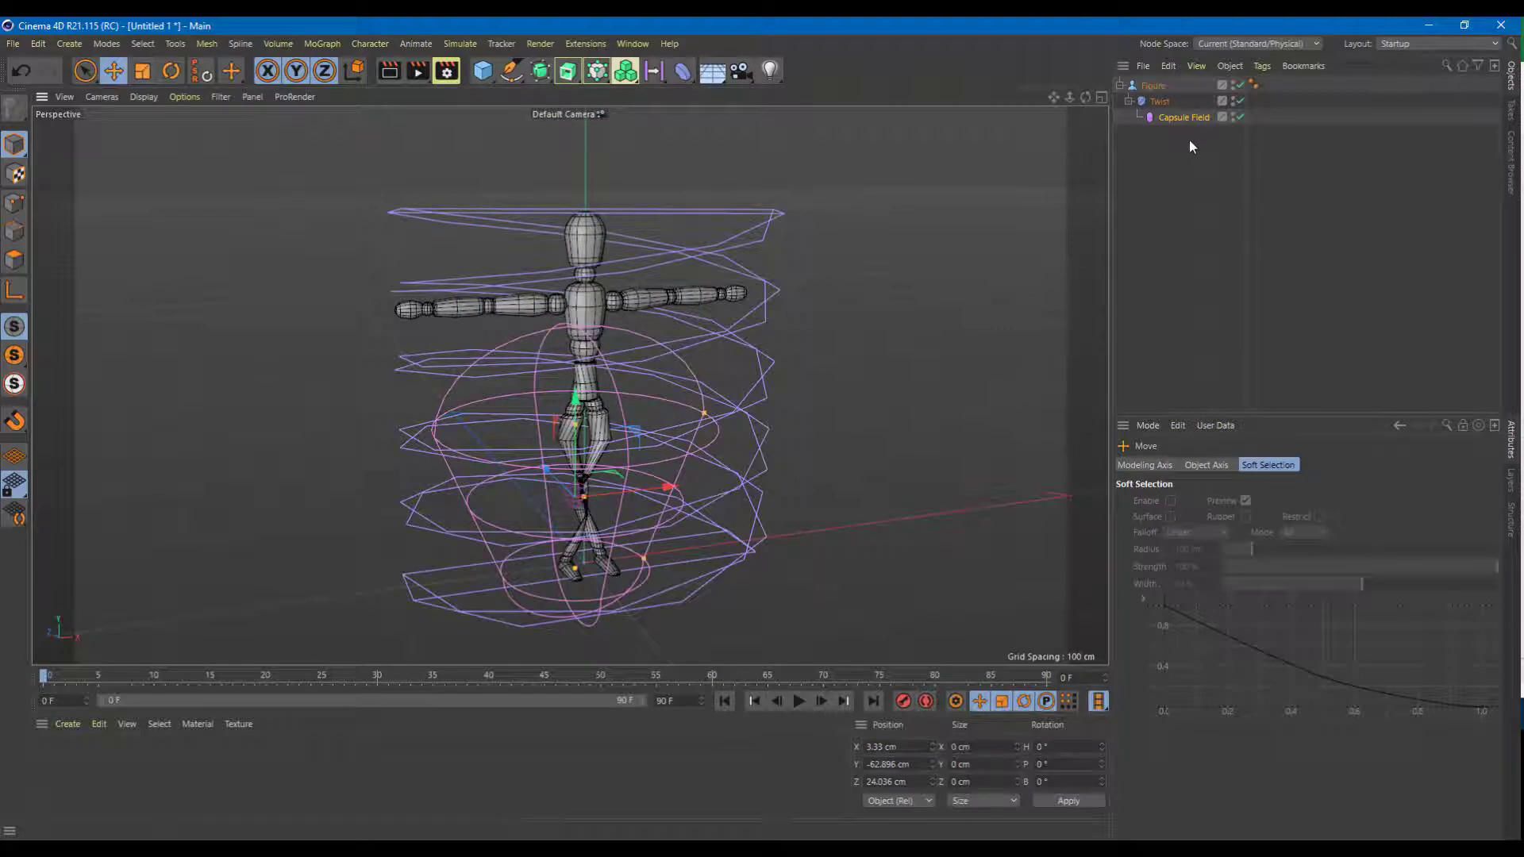
pyautogui.click(1179, 118)
pyautogui.moveTo(1294, 522); pyautogui.dragTo(1294, 557)
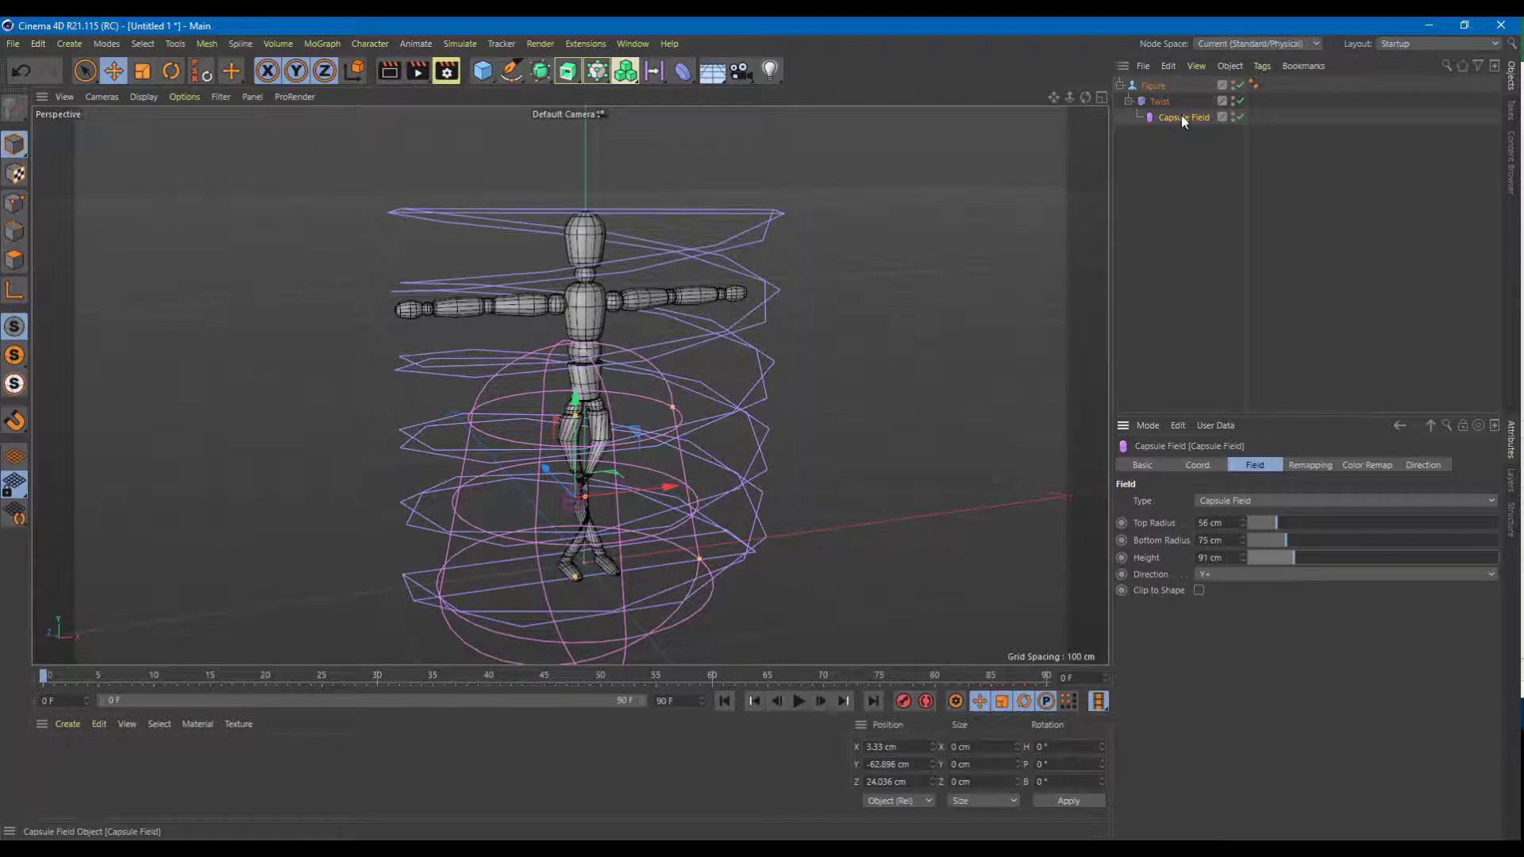
# Raise the Capsule Field farther up the legs and nudge it along X to about 2.872 cm
pyautogui.click(1422, 465)
pyautogui.click(1200, 465)
pyautogui.click(1152, 467)
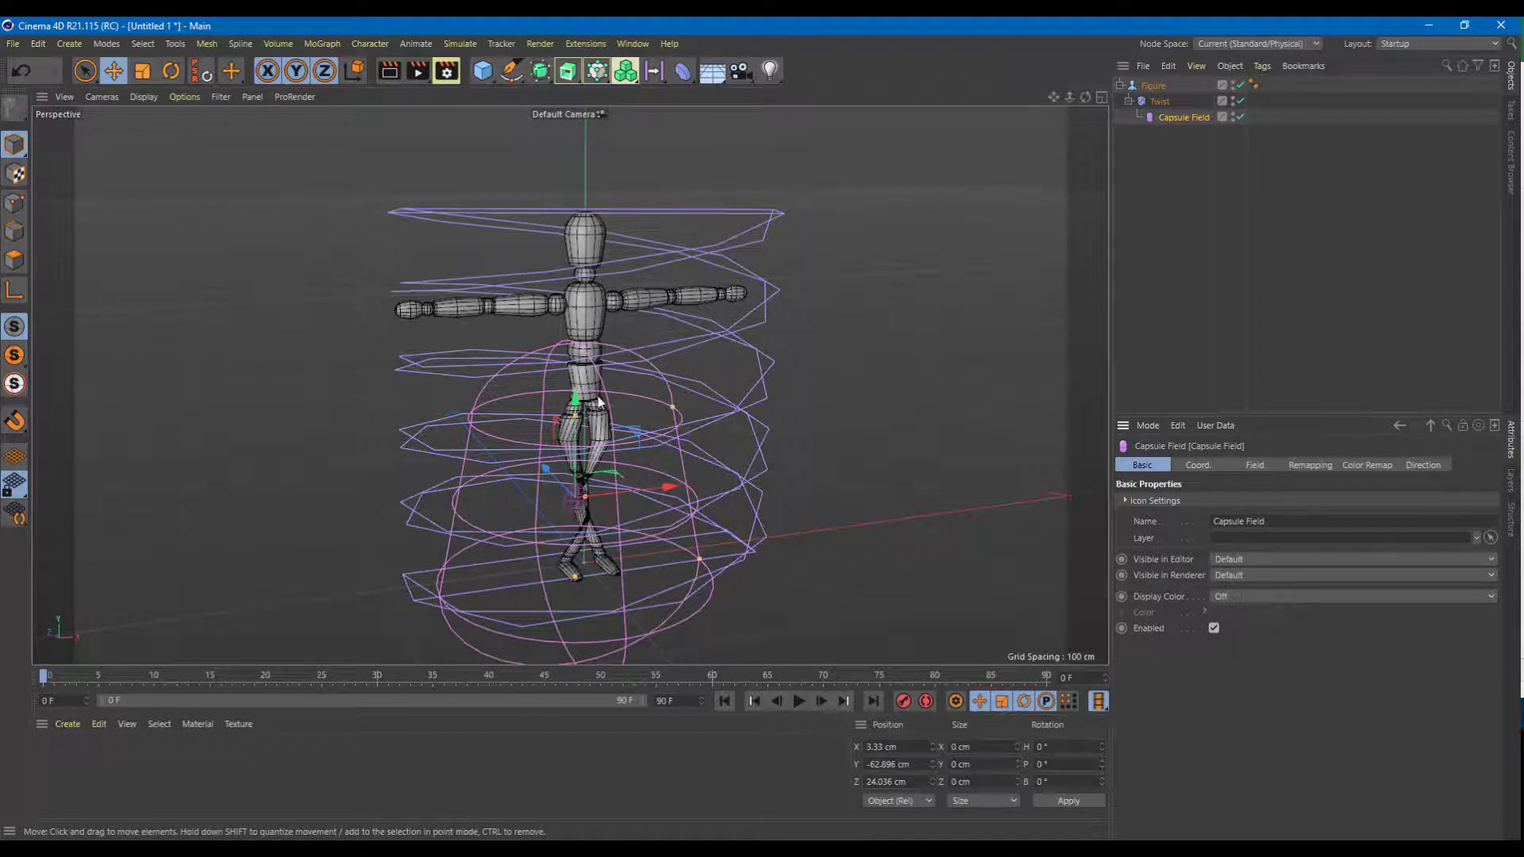
pyautogui.moveTo(577, 416); pyautogui.dragTo(584, 349)
pyautogui.moveTo(635, 492)
pyautogui.mouseDown()
pyautogui.moveTo(680, 487)
pyautogui.moveTo(571, 498)
pyautogui.moveTo(658, 488)
pyautogui.mouseUp()
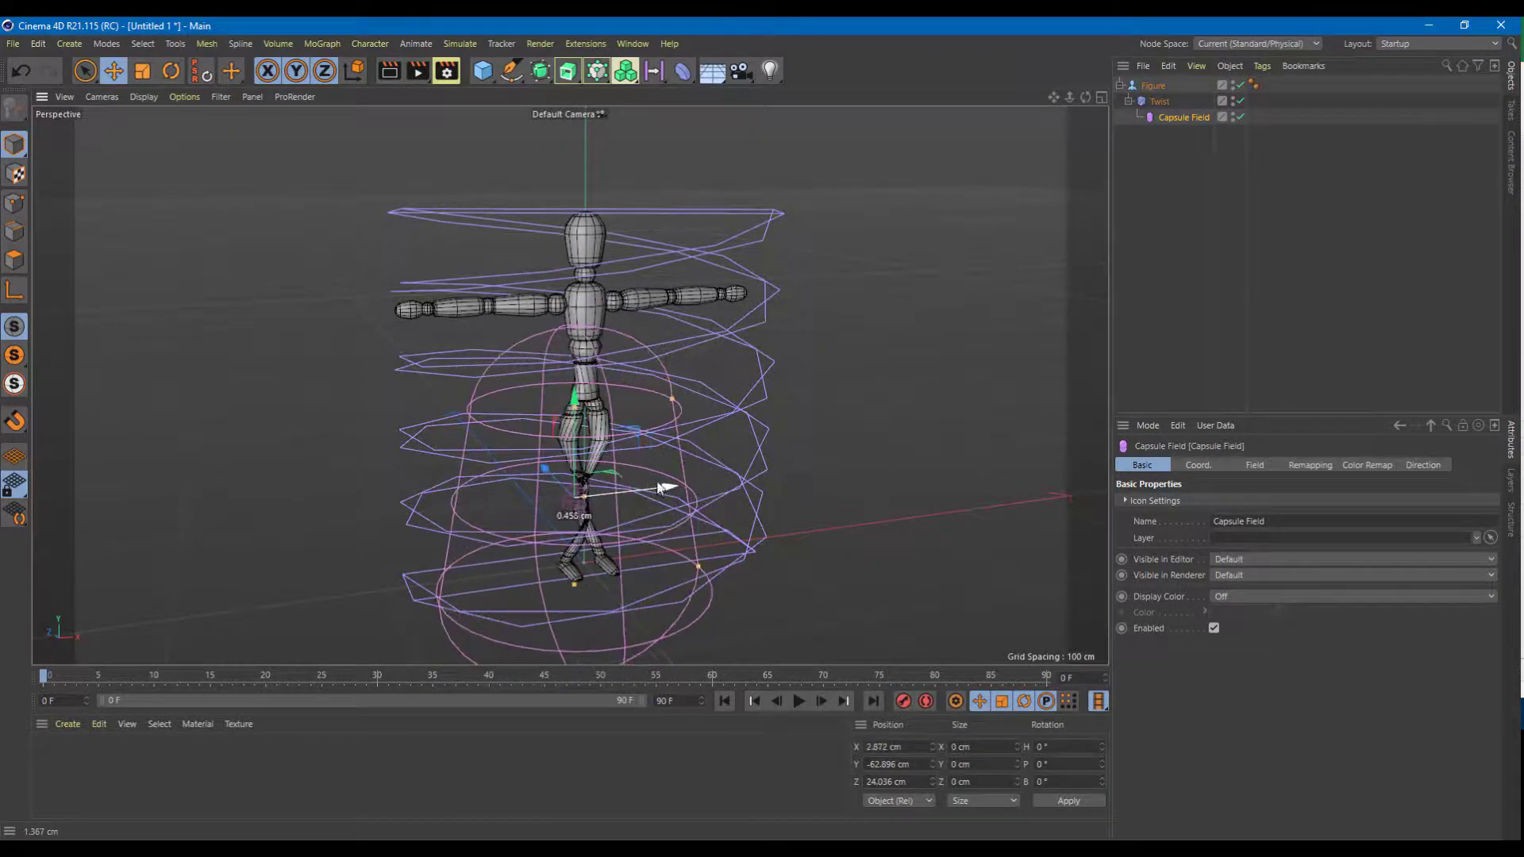